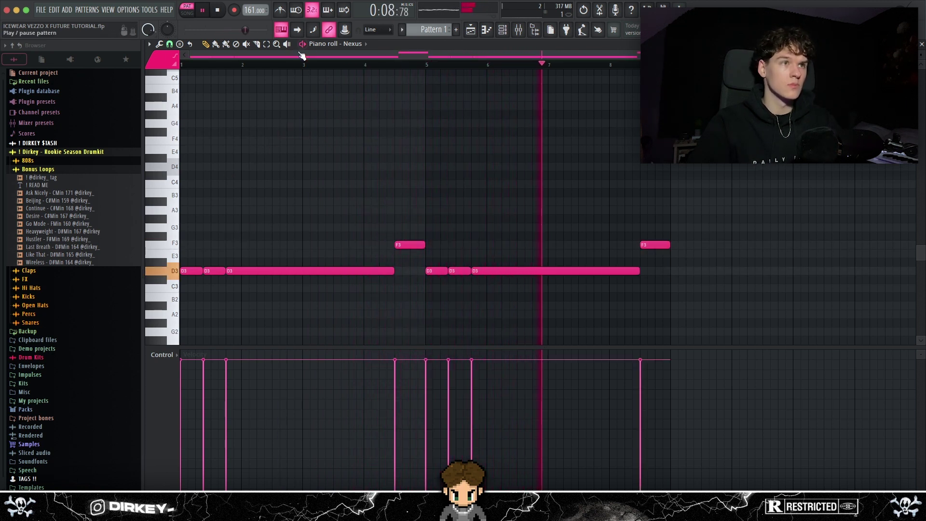
Step: Start Pattern 2's Nexus melody in bar 1 with staggered D6, D5 and A#5 notes, and try an E5 note after them
scroll(325, 166, "up", 2)
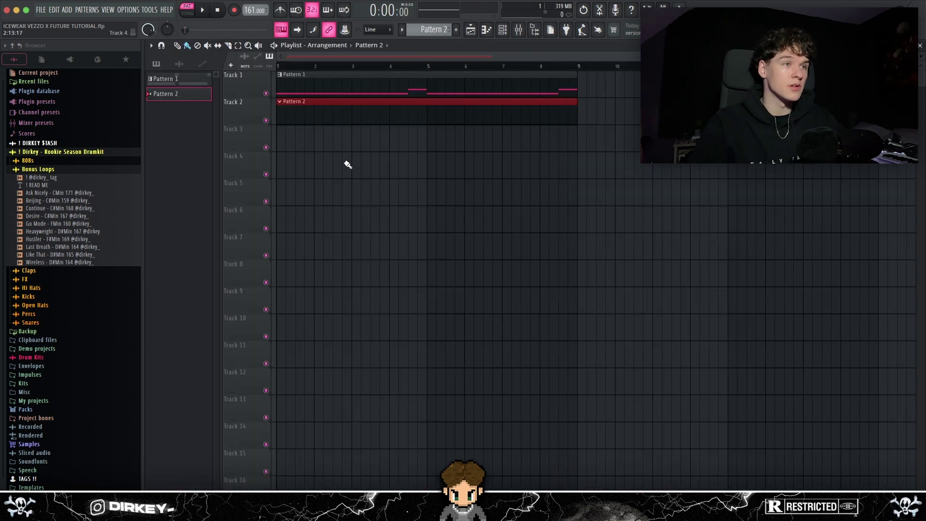
left_click(504, 32)
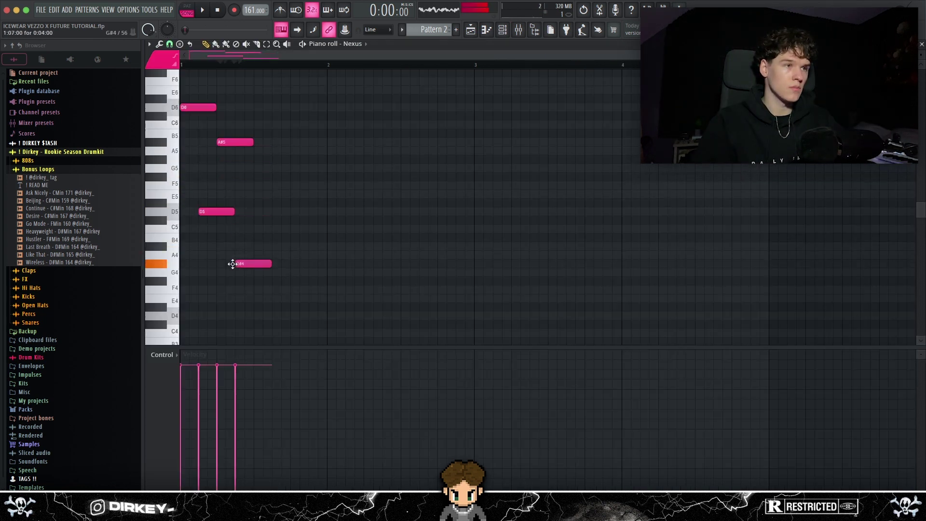
key("space")
left_click(265, 195)
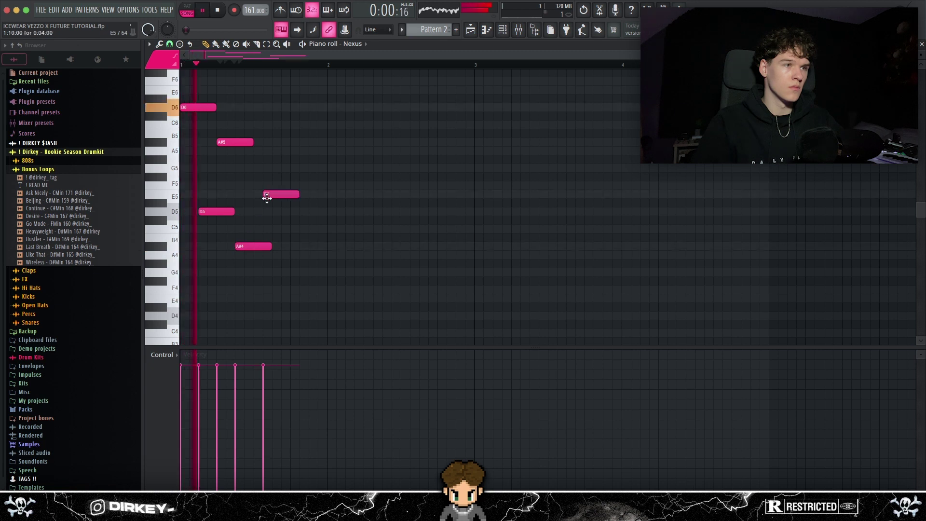
right_click(266, 194)
key("space")
key("space")
Step: Replace the fourth note with a long A4 lasting to the end of bar 1, and lower the A#5 note to A5
right_click(252, 247)
left_click_drag(246, 229, 335, 256)
key("space")
key("space")
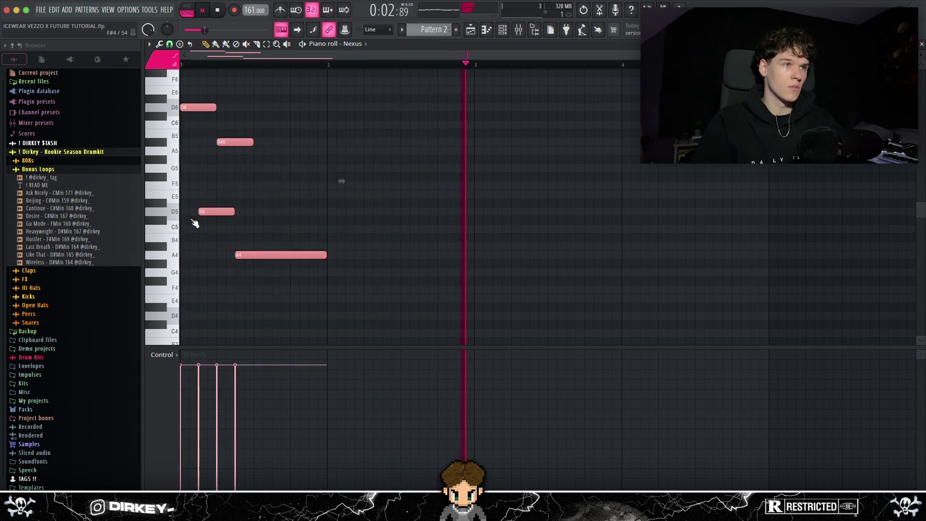
left_click_drag(234, 144, 235, 151)
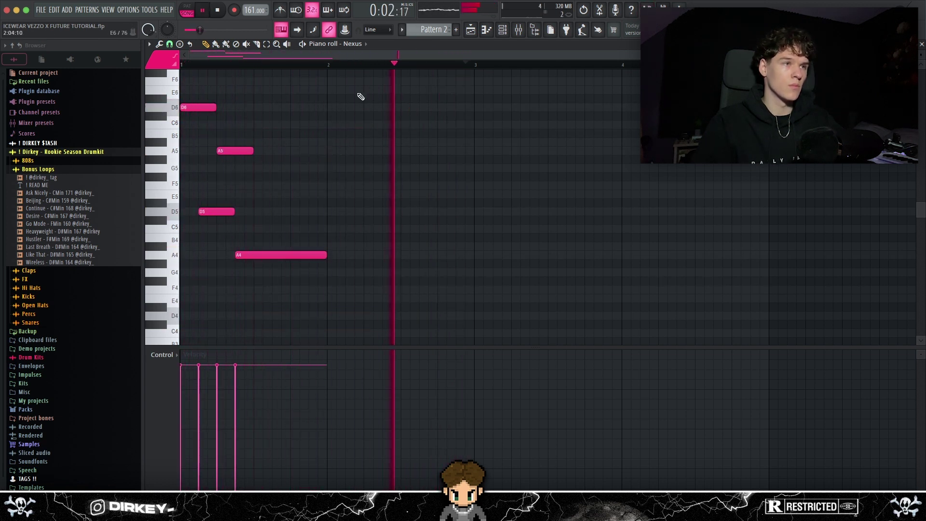
Step: Finish bar 2 with short A5 and A#5 notes, and duplicate the two-bar phrase after itself
key("space")
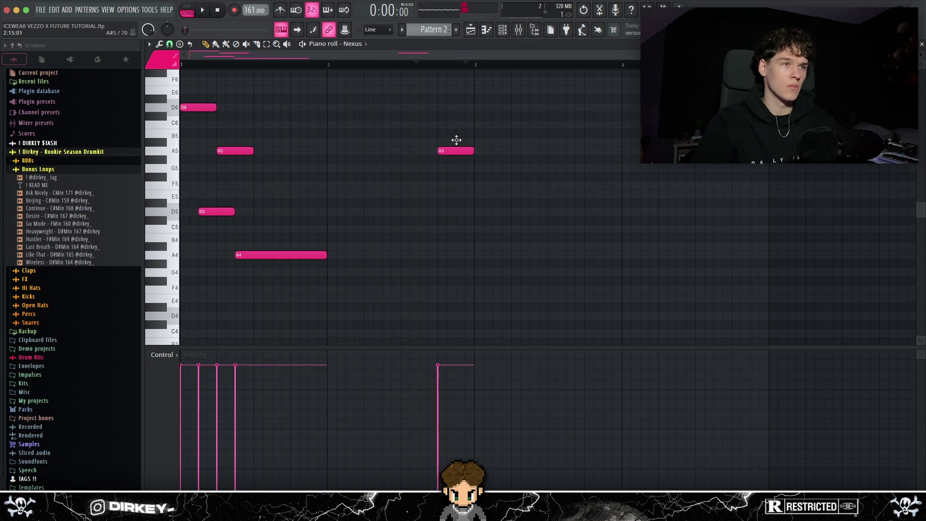
mouse_move(471, 153)
left_mouse_down()
mouse_move(455, 152)
mouse_move(476, 143)
left_mouse_up()
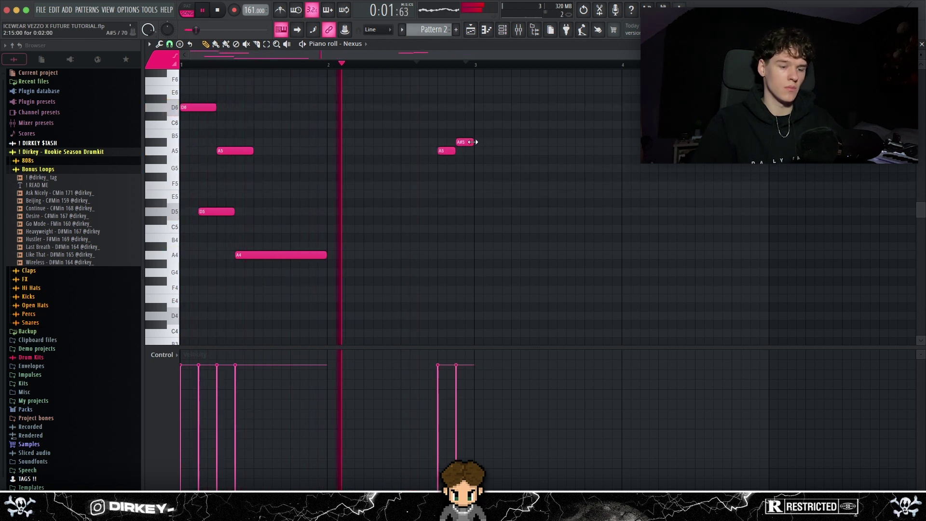
key("super+b")
Step: Fill the gap across bars 1 and 2 with E6, D6, A#5 and A5 notes, and extend the final D6 to the end of bar 2
left_click(407, 98)
right_click(407, 98)
scroll(341, 68, "down", 2)
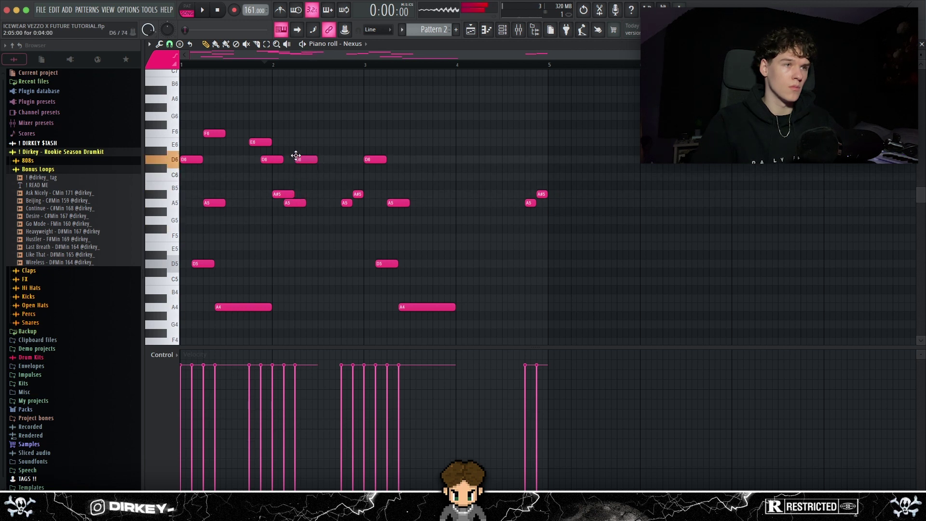
left_click_drag(316, 160, 362, 160)
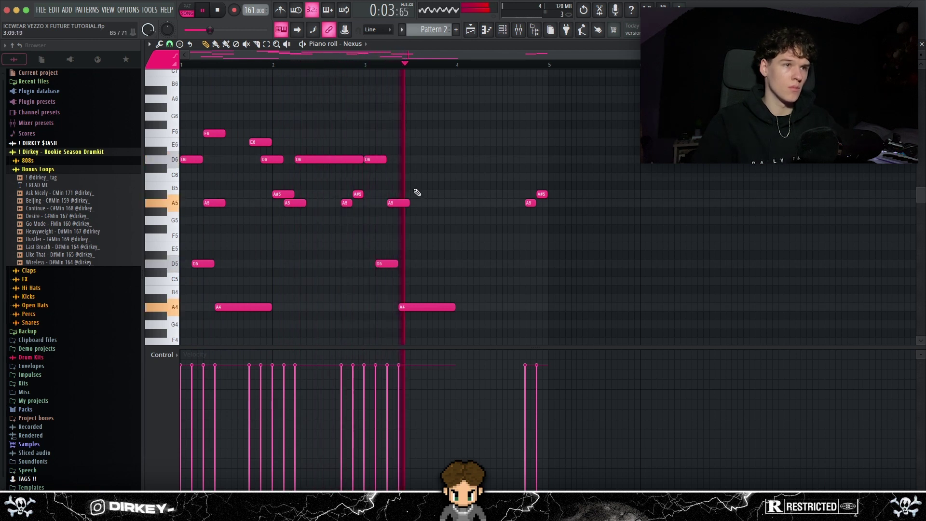
key("space")
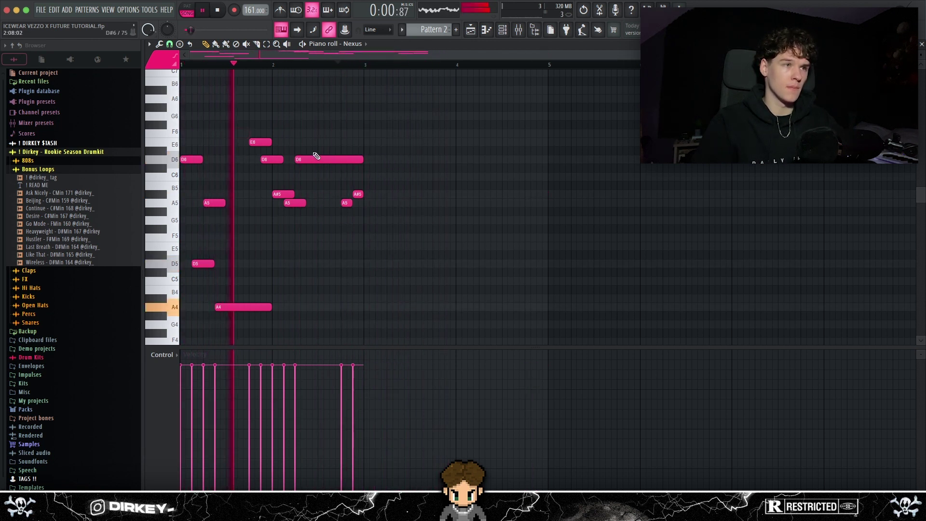
Step: Duplicate the completed two-bar melody into bars 3 and 4, and add an F6 note near the end of bar 4
left_click_drag(423, 113, 180, 341)
key("super+b")
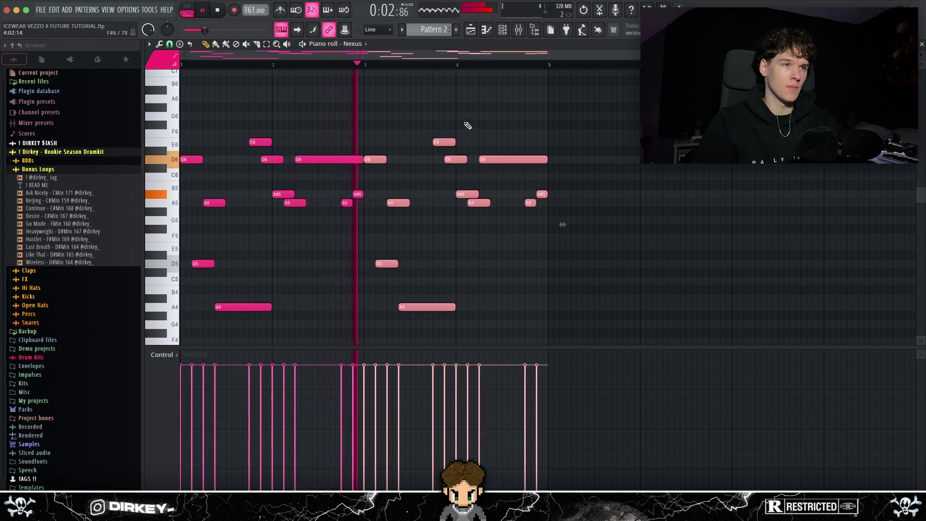
left_click(461, 117)
right_click(479, 117)
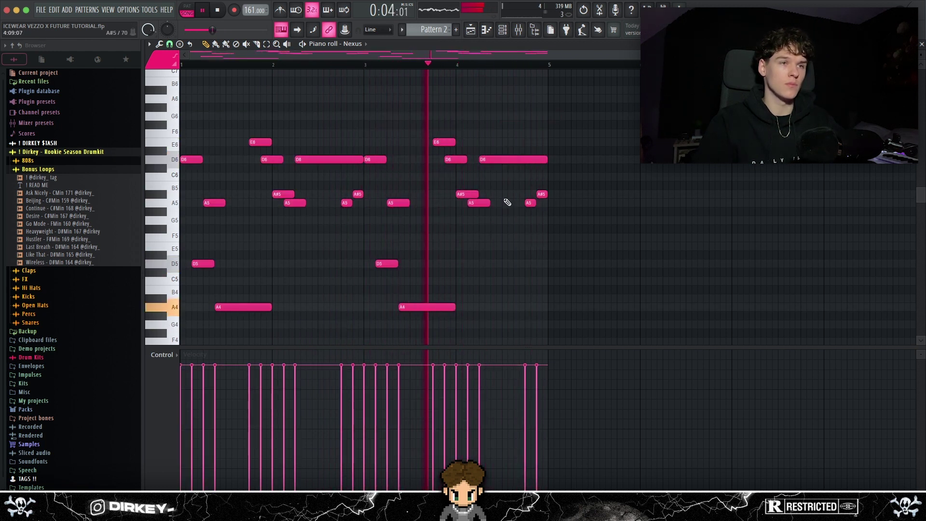
left_click(503, 236)
right_click(530, 241)
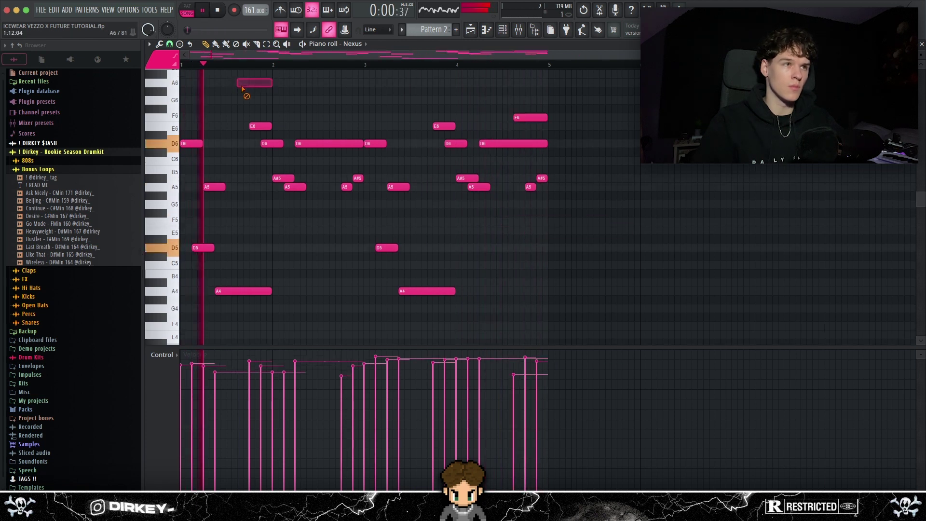
Step: Duplicate the four-bar melody to fill eight bars, and transpose all of its notes up one octave
key("super+b")
scroll(251, 64, "down", 2)
key("super+a")
key("super+Up")
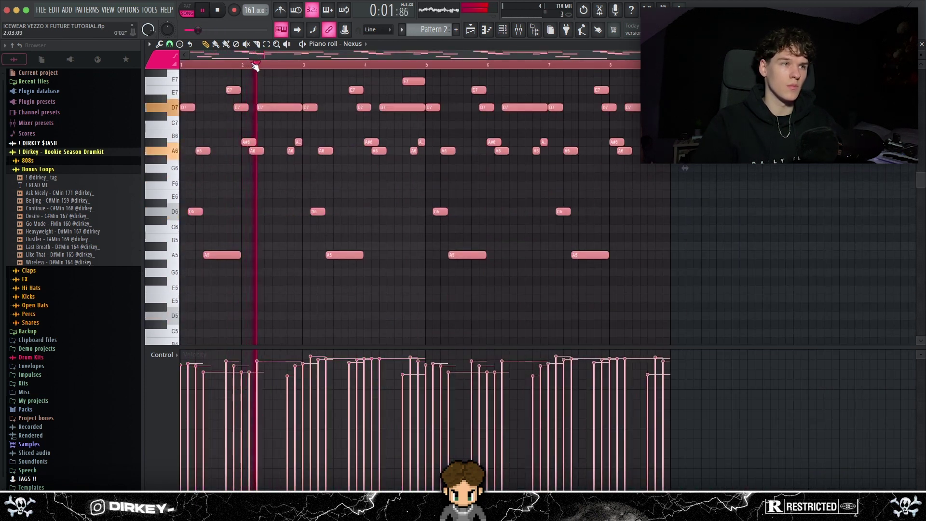
Step: Slightly lower the velocities of all the notes in the Pattern 2 melody
scroll(290, 87, "up", 2)
right_click(329, 104)
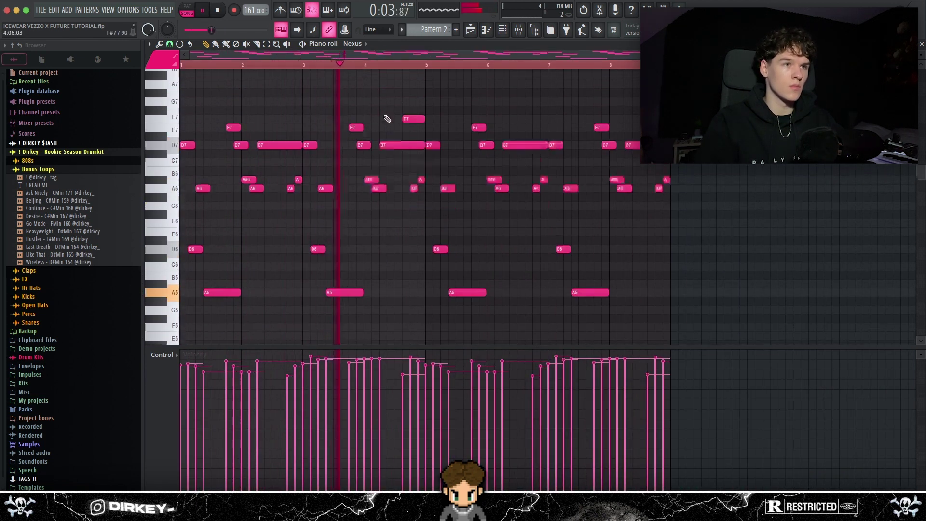
scroll(384, 125, "down", 3)
key("super+a")
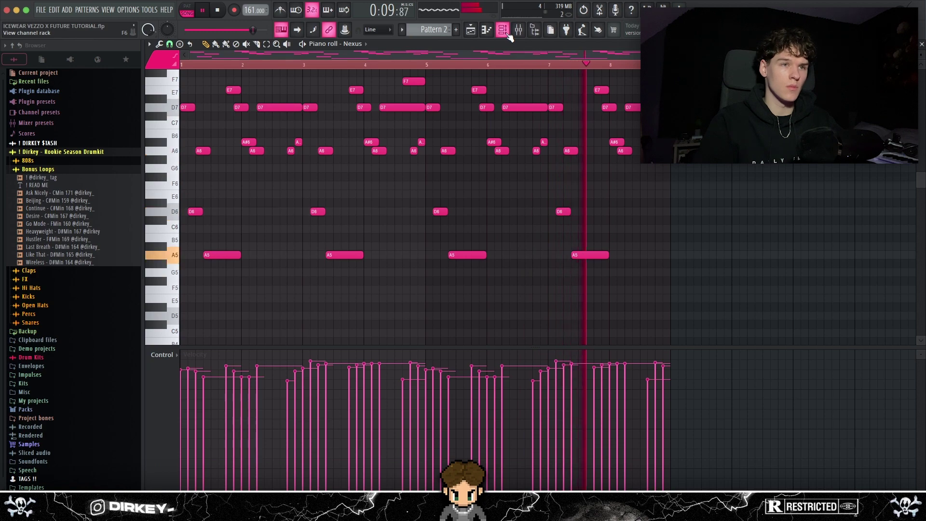
Step: Add Fruity Reeverb 2 to the Nexus #2 mixer insert and lower its mix level to 52%
left_click_drag(610, 243, 300, 264)
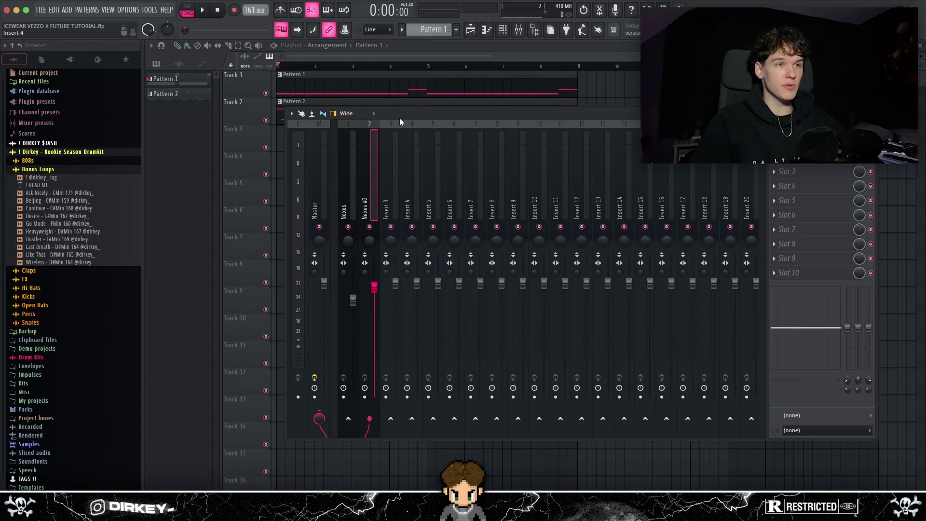
left_click_drag(399, 119, 410, 112)
left_click(374, 177)
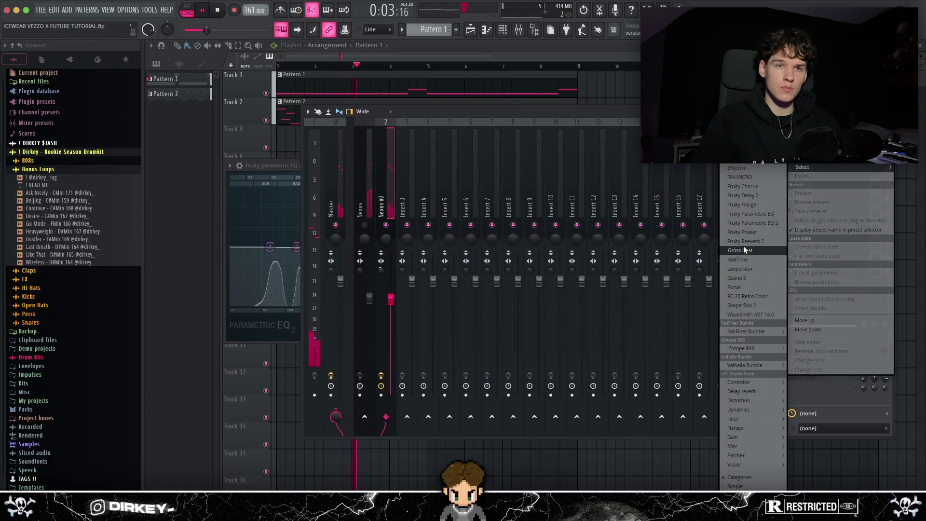
left_click(746, 241)
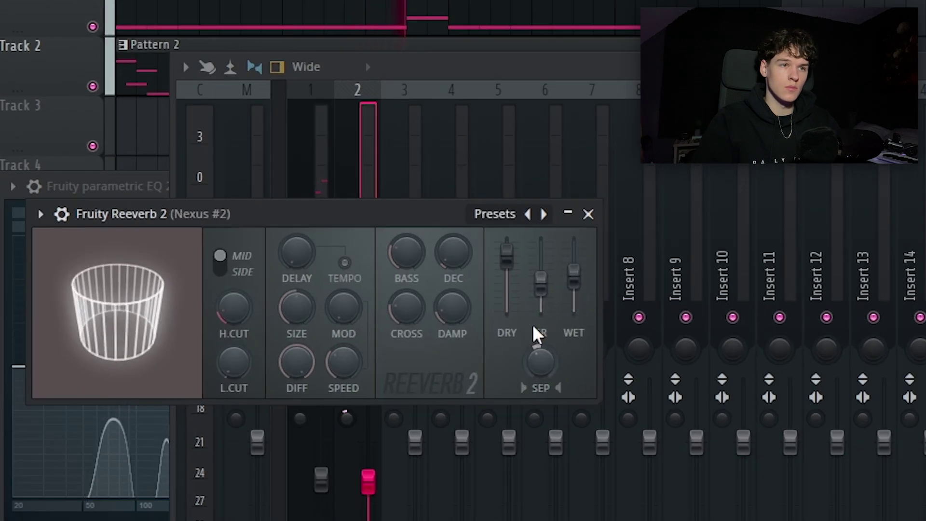
left_click(820, 156)
left_click_drag(876, 156, 876, 170)
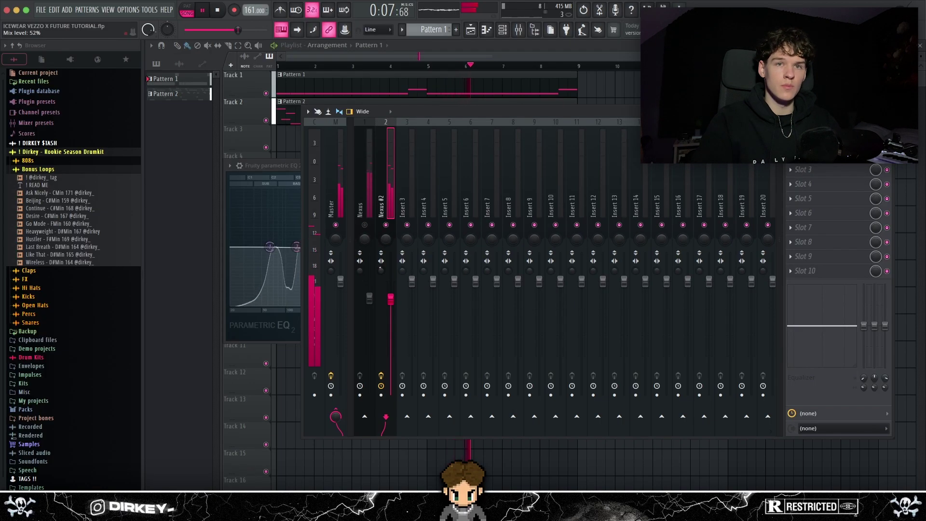
Step: Add Fruity Delay 3 and ShaperBox 2 to the first Nexus mixer insert
left_click(364, 204)
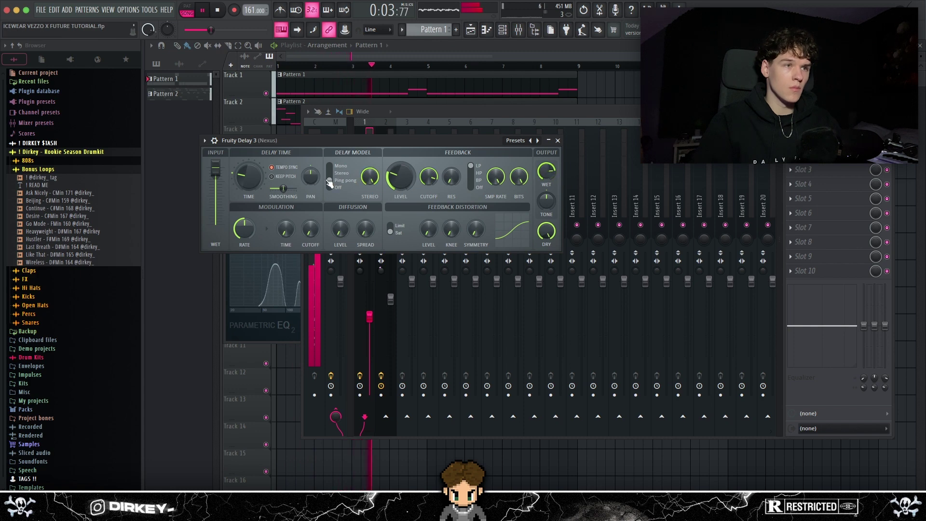
left_click(559, 141)
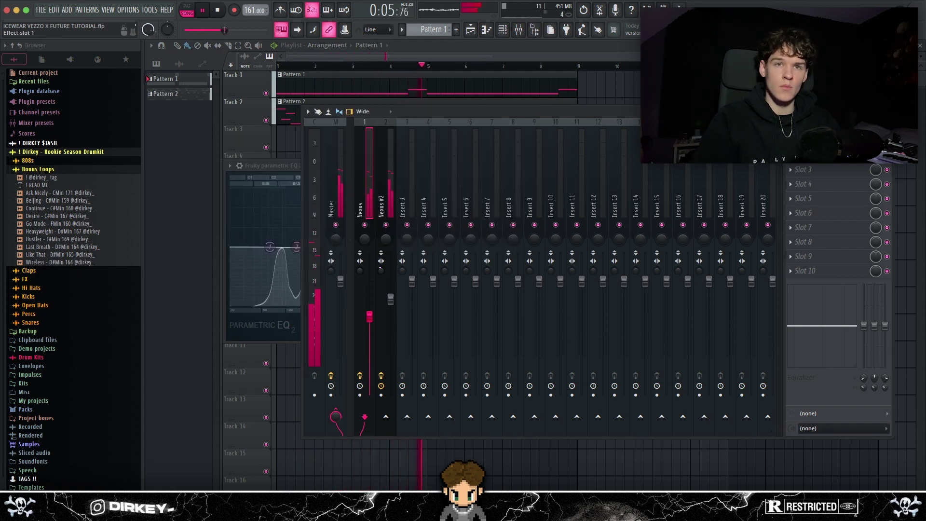
left_click(803, 155)
left_click(741, 306)
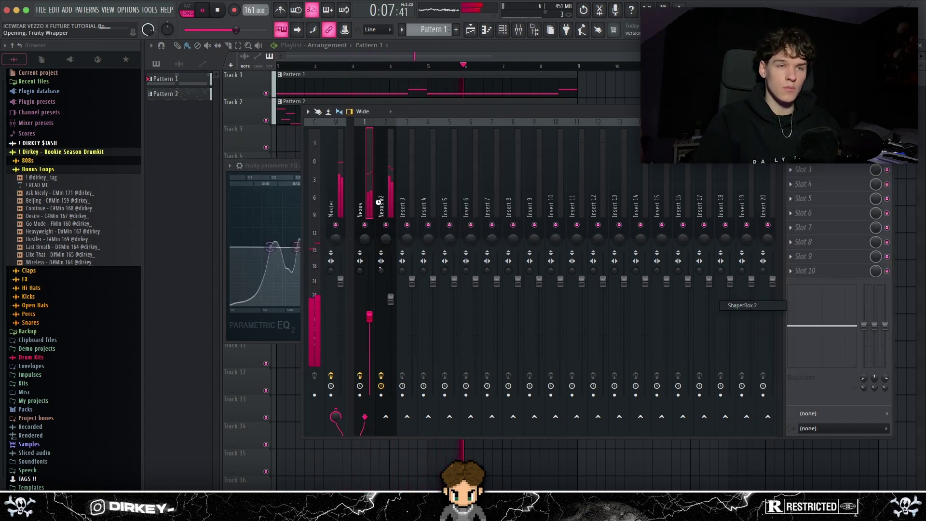
Step: Set ShaperBox 2 to pan the sound with a sine wave over 2 bars at 43% mix
left_click(233, 256)
left_click(109, 324)
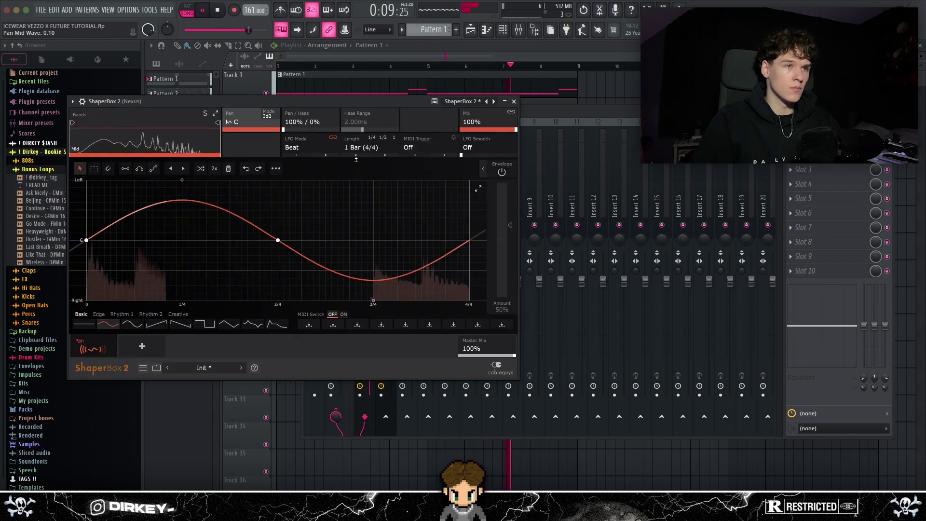
left_click(385, 154)
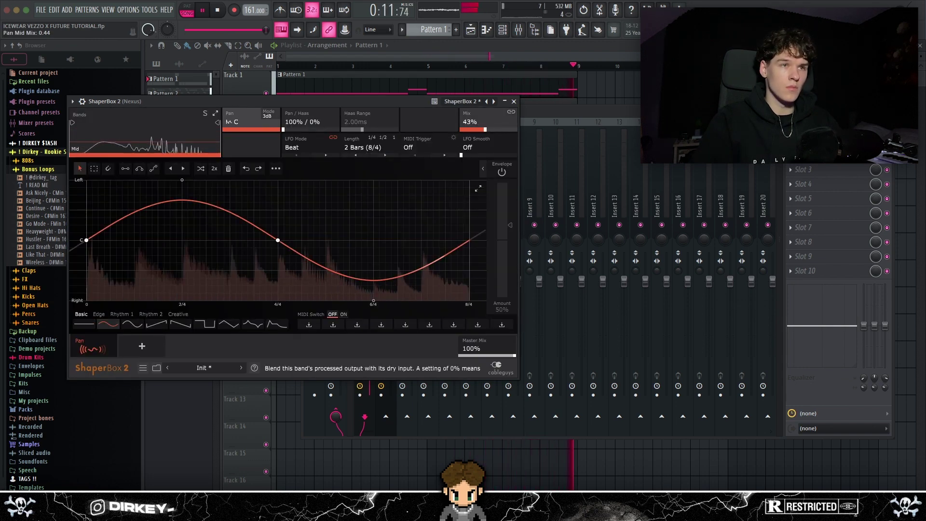
left_click(514, 101)
Step: Add Fruity Reeverb 2 to the Nexus insert, reduce its dry level and set its mix level to 69%
left_click(803, 169)
left_click(747, 242)
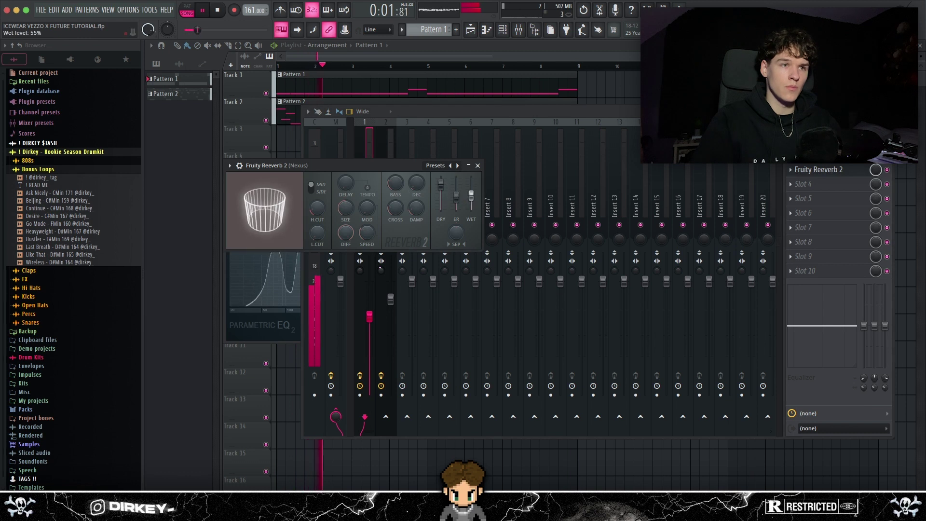
left_click_drag(443, 186, 443, 195)
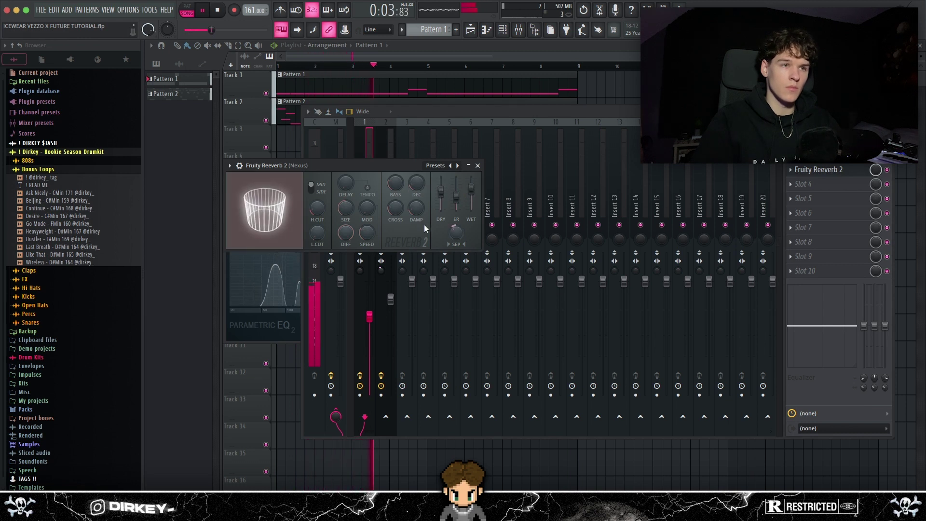
left_click(478, 166)
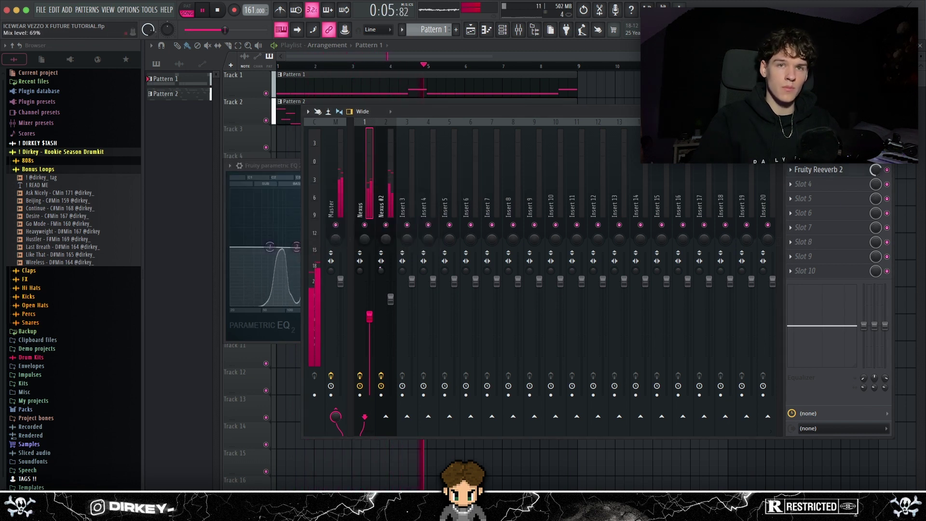
Step: Add Fruity Parametric EQ 2 to the Nexus insert's fourth effect slot and adjust one of its bands
left_click(803, 184)
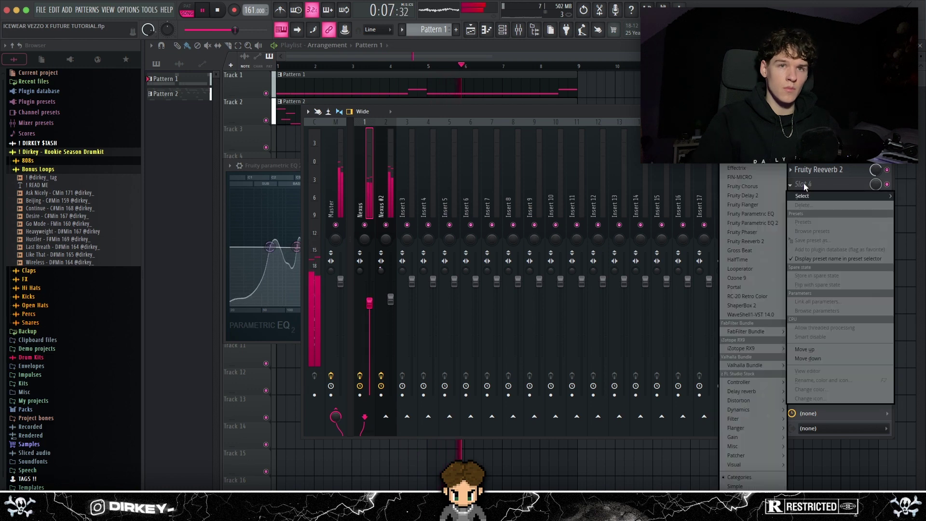
left_click(743, 223)
left_click_drag(374, 262, 379, 264)
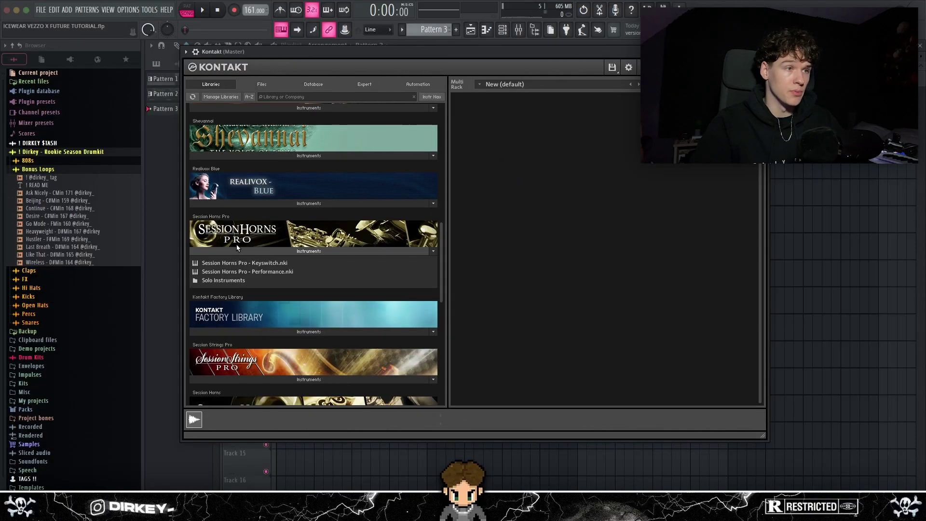
Step: Enter two D6 notes in bar 1 of Pattern 3 for Kontakt, shortening the first and lowering its velocity
scroll(302, 284, "down", 5)
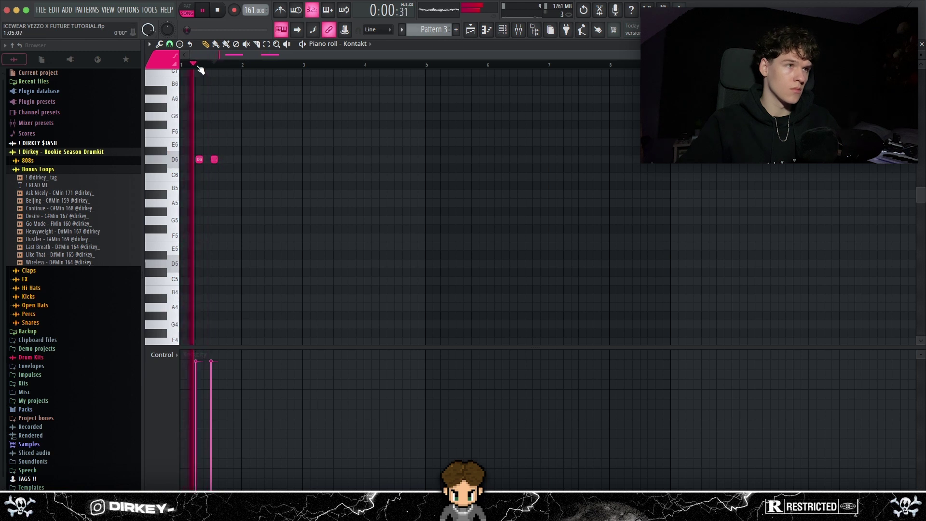
scroll(198, 67, "up", 3)
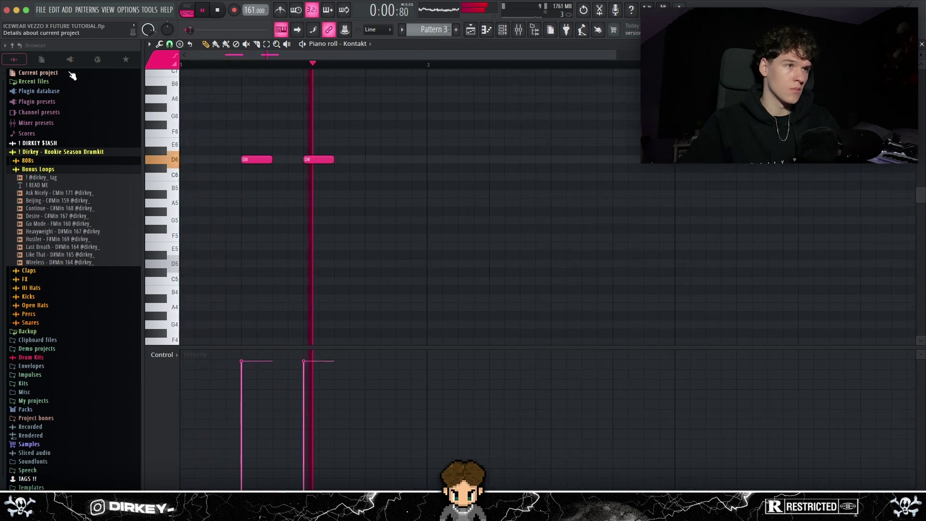
key("space")
left_click_drag(254, 400, 255, 370)
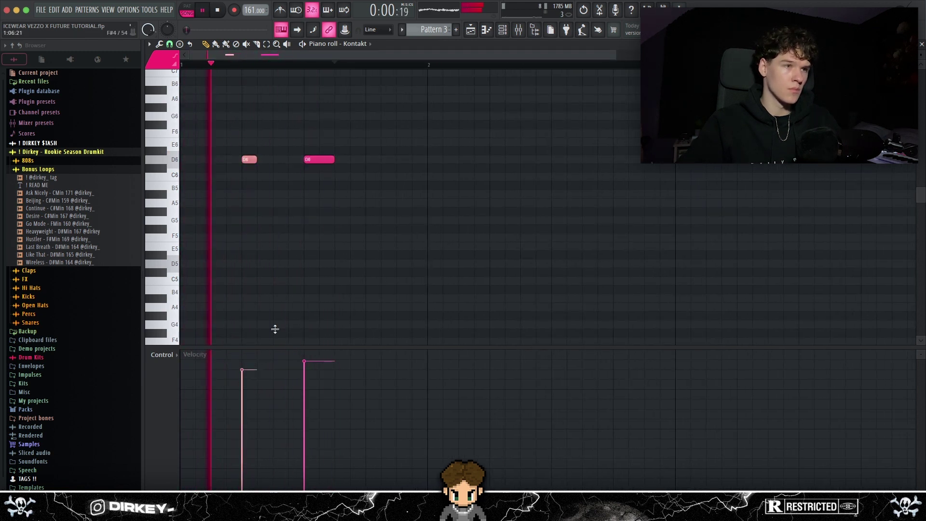
Step: Extend the second D6 note of the Kontakt part to the end of bar 2
left_click_drag(334, 159, 424, 161)
key("space")
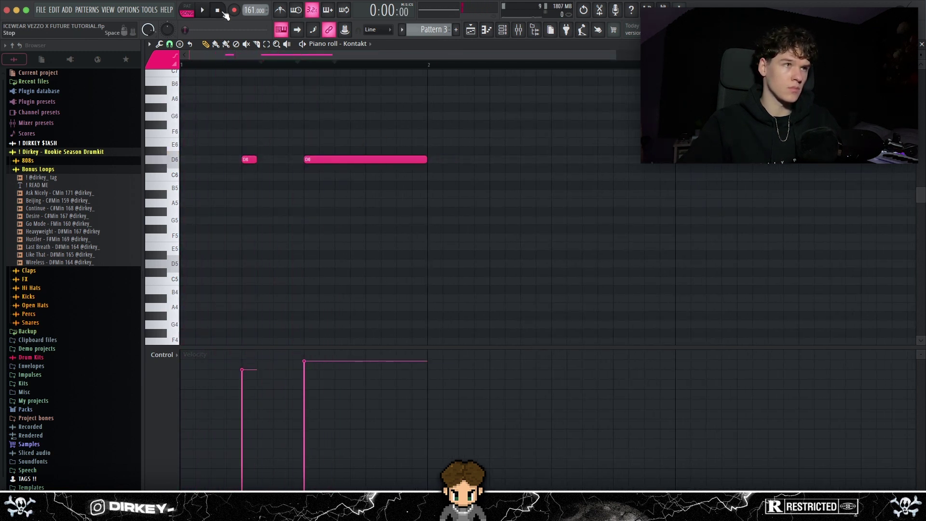
key("space")
left_click_drag(427, 159, 674, 160)
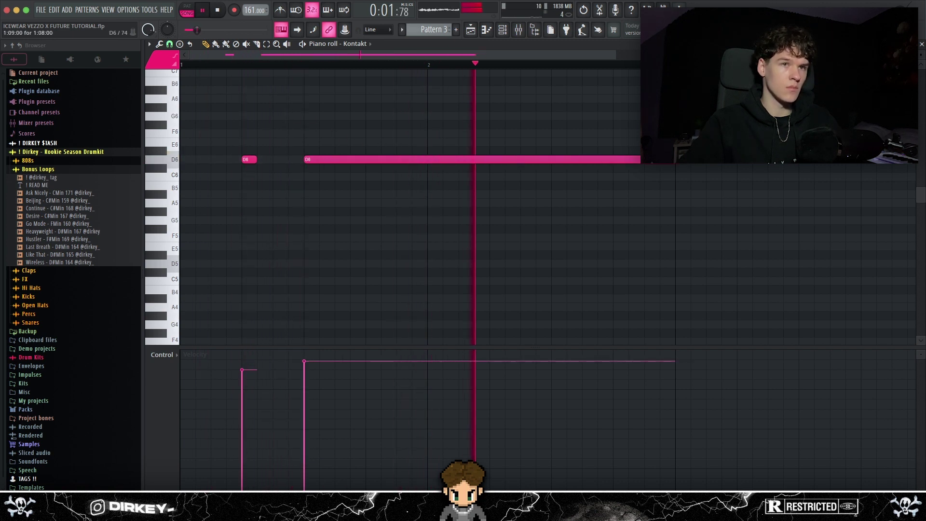
Step: Lower the velocity of the long D6 note and duplicate both Kontakt notes into bars 5 and 6
left_click_drag(332, 378, 328, 392)
scroll(266, 72, "down", 4)
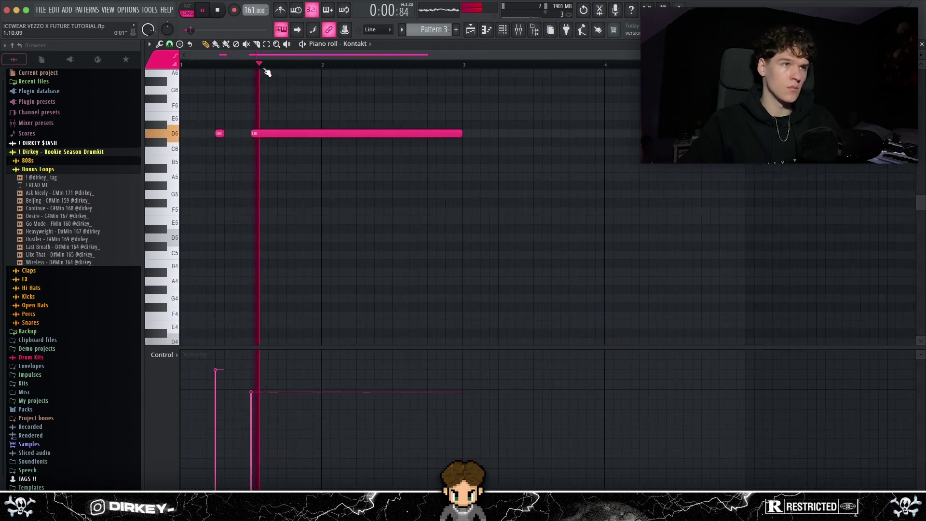
scroll(268, 71, "down", 1)
key("ctrl+a")
scroll(255, 134, "down", 1)
left_click(256, 97)
right_click(258, 97)
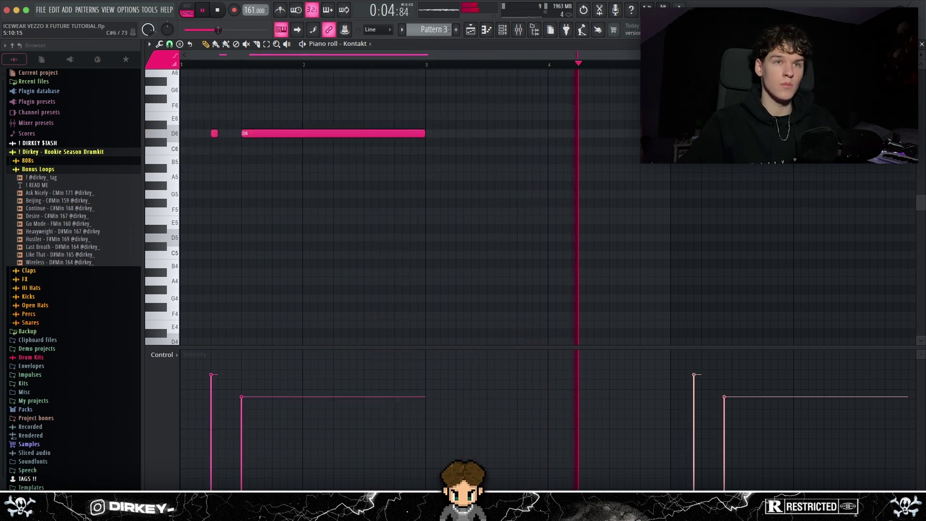
scroll(534, 70, "down", 2)
left_click(393, 107)
right_click(393, 107)
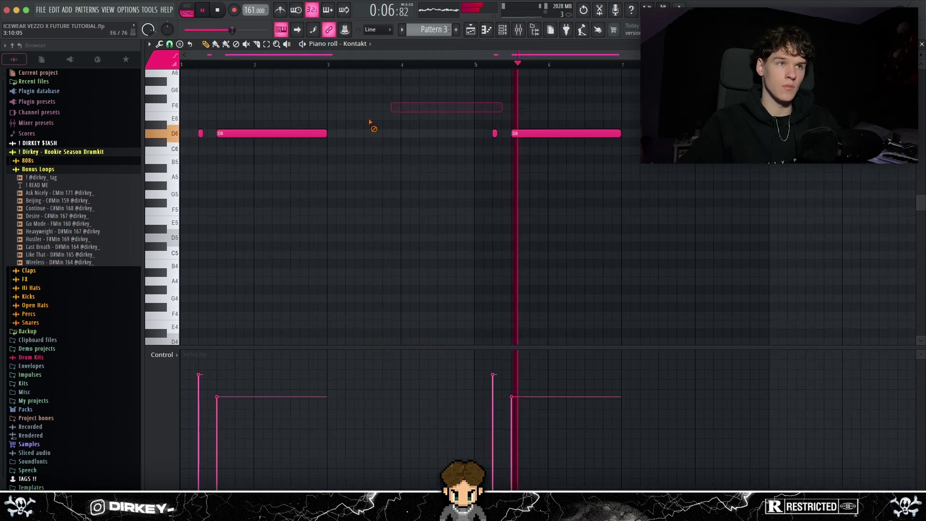
Step: Transpose all Kontakt notes from D6 down to D5, auditioning them at D4 as well
left_click_drag(636, 106, 105, 231)
key("ctrl+Down")
key("ctrl+Down")
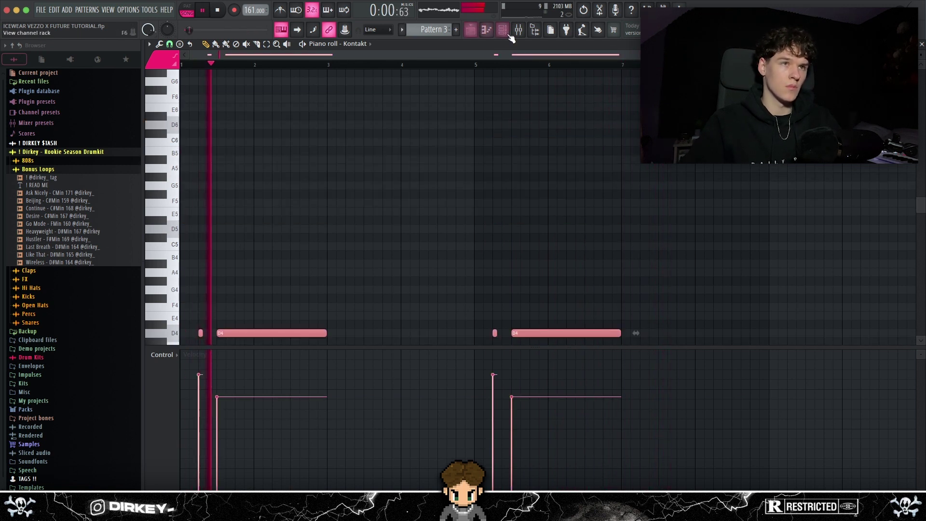
key("F6")
key("space")
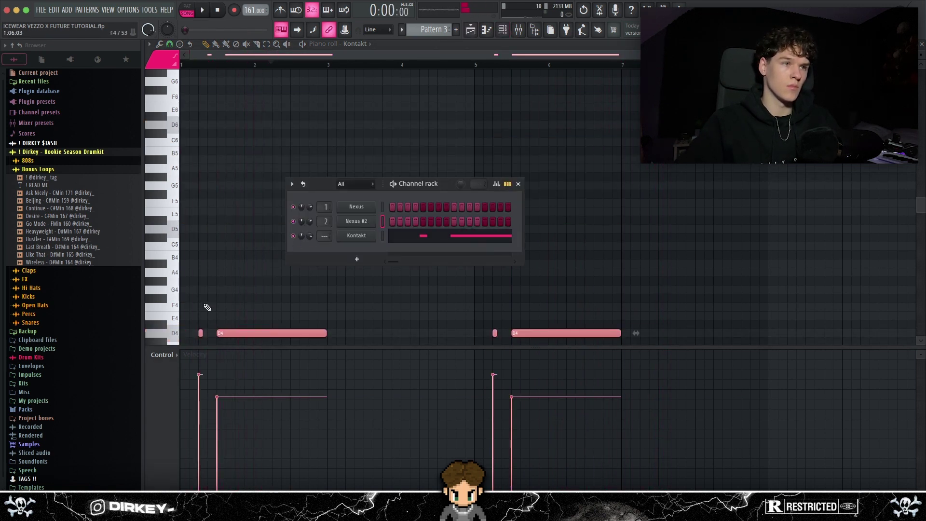
key("F6")
key("ctrl+Up")
Step: Stack A5 and D6 notes over the D5 notes in bars 1 and 2, and delete the notes in bars 5 and 6
left_click(200, 192)
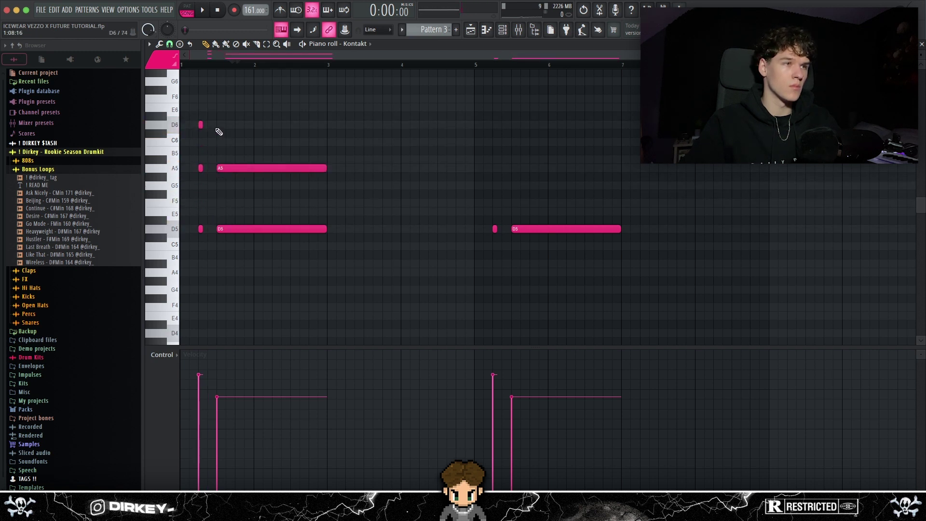
left_click_drag(628, 182, 484, 240)
key("Delete")
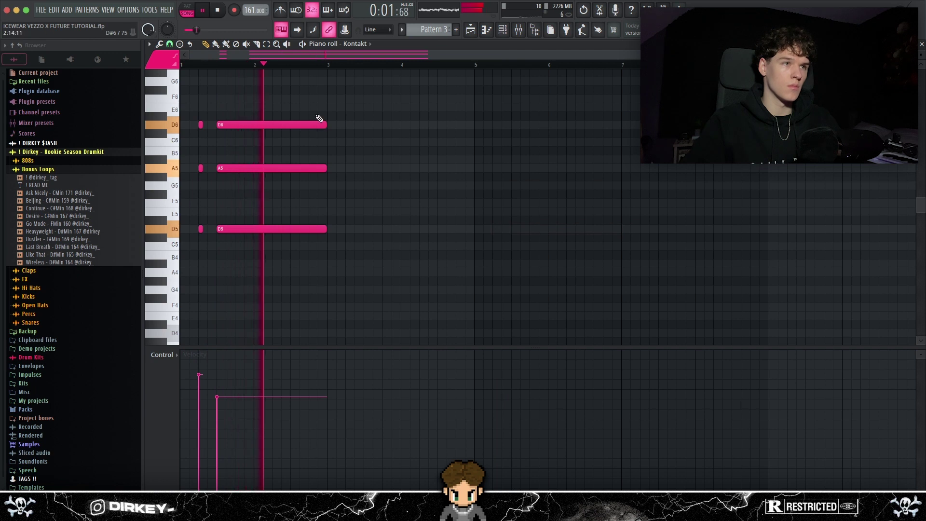
Step: Try the stacked Kontakt notes one octave lower during playback
key("ctrl+Down")
key("space")
key("space")
key("ctrl+Up")
key("space")
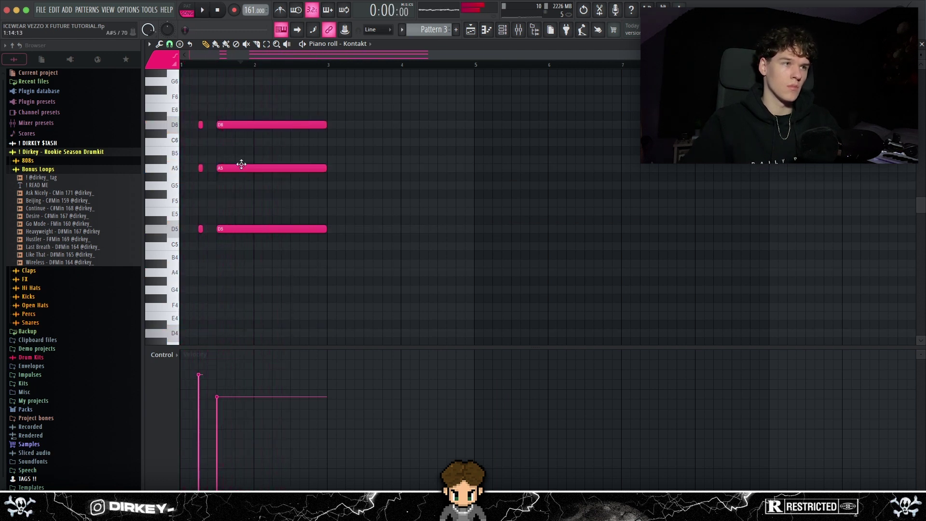
Step: Delete the D6 notes from the Kontakt part and add matching D4 notes in bars 1 and 2
left_click_drag(265, 103, 182, 140)
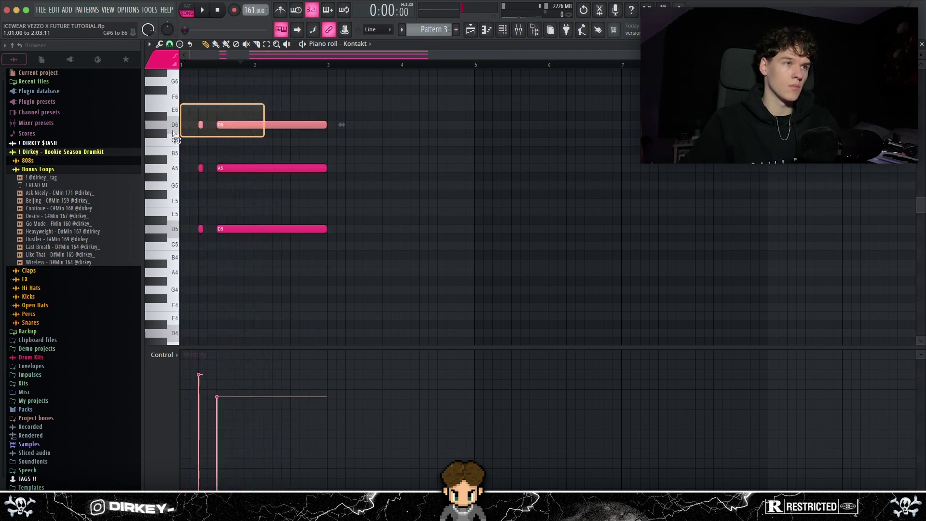
key("Delete")
left_click_drag(224, 287, 218, 341)
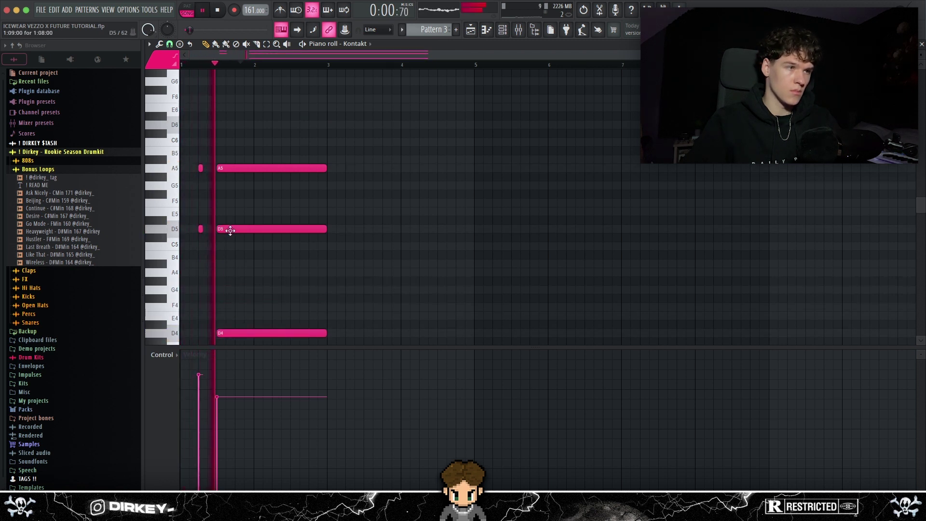
key("space")
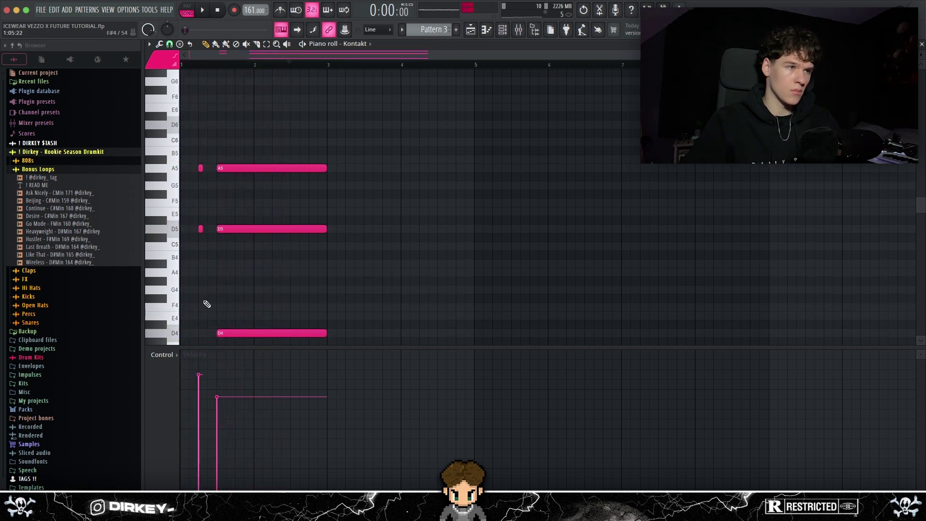
scroll(209, 306, "down", 2)
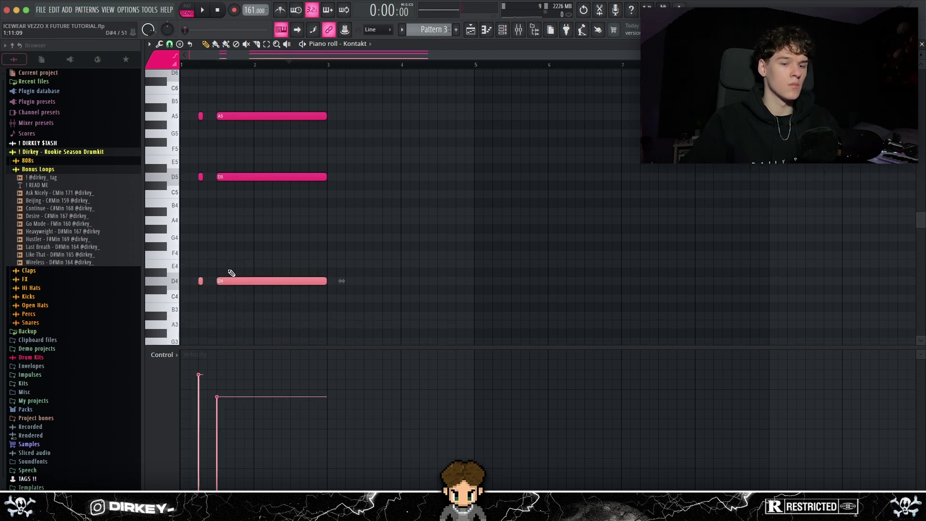
Step: Add matching D3 notes in bars 1 and 2 and lower the velocities of the D4 and D3 notes
scroll(232, 273, "down", 2)
scroll(405, 261, "down", 3)
left_click_drag(316, 198, 191, 240)
scroll(358, 259, "down", 2)
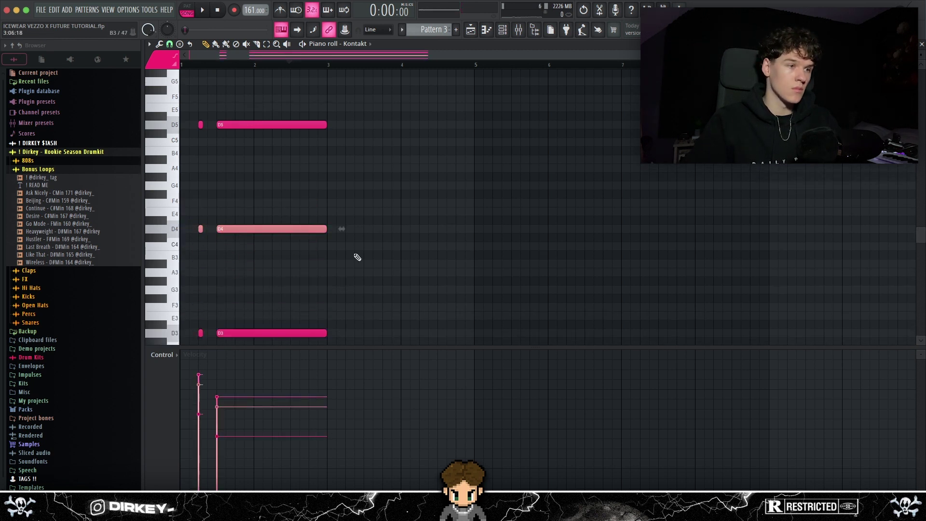
left_click(366, 261, "super")
key("space")
scroll(385, 247, "up", 2)
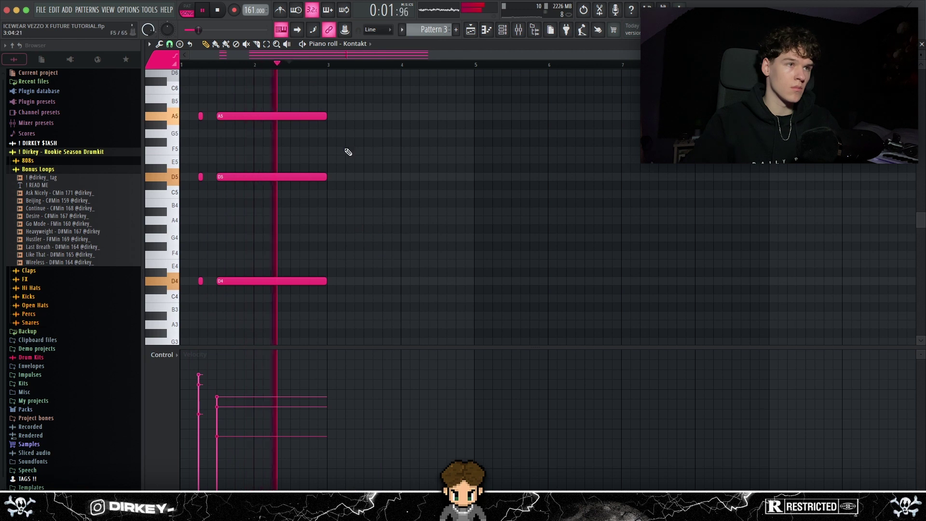
Step: Duplicate the stacked Kontakt notes into bars 5 and 6 and strum the chords
key("ctrl+a")
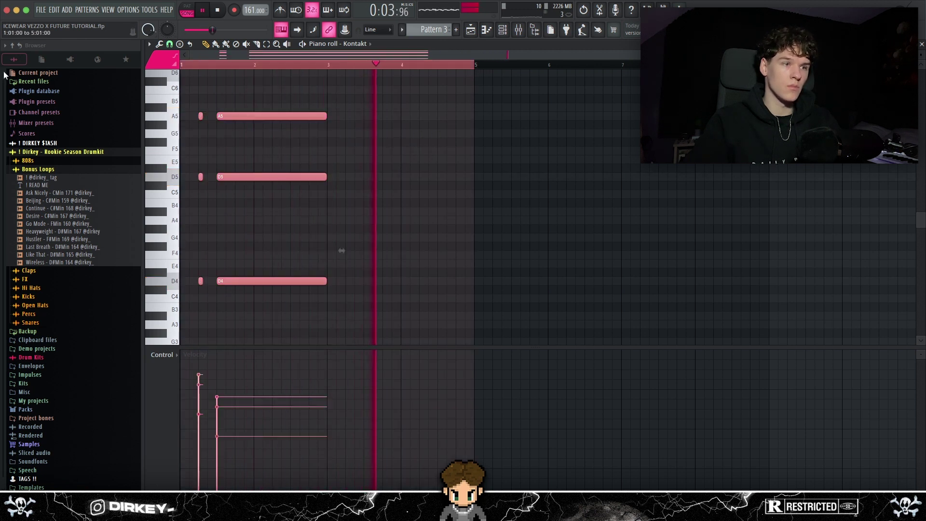
key("ctrl+b")
key("ctrl+d")
key("alt+s")
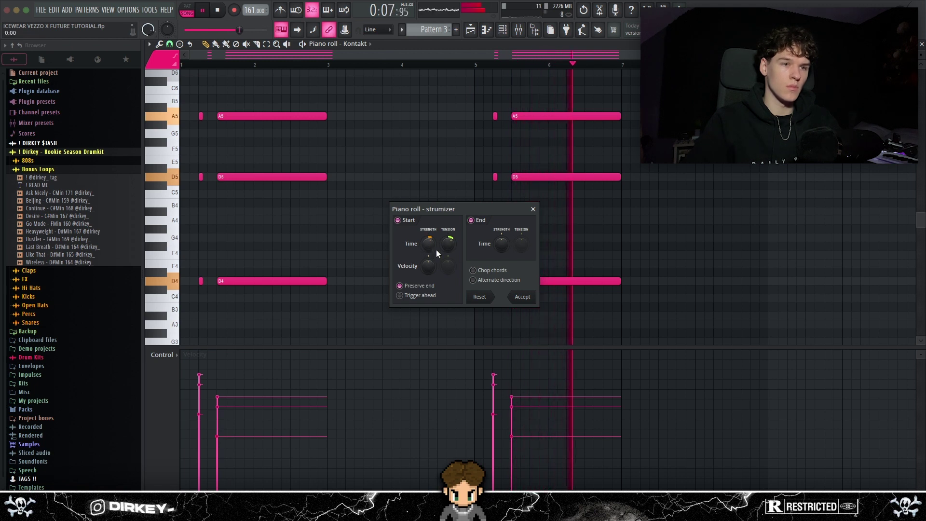
left_click(523, 297)
Step: Add sustained chord notes starting midway through bar 8 of the Kontakt part
left_click(407, 150)
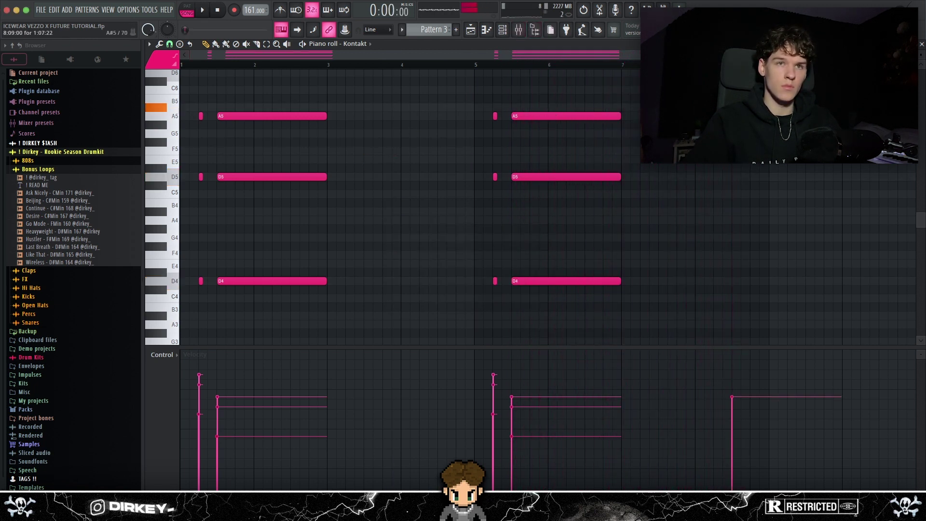
scroll(410, 208, "up", 3)
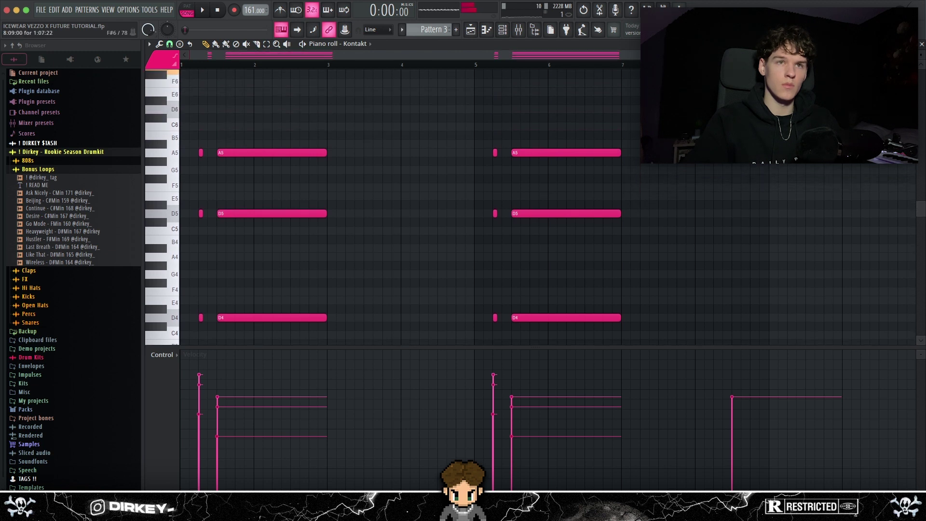
scroll(410, 107, "down", 5)
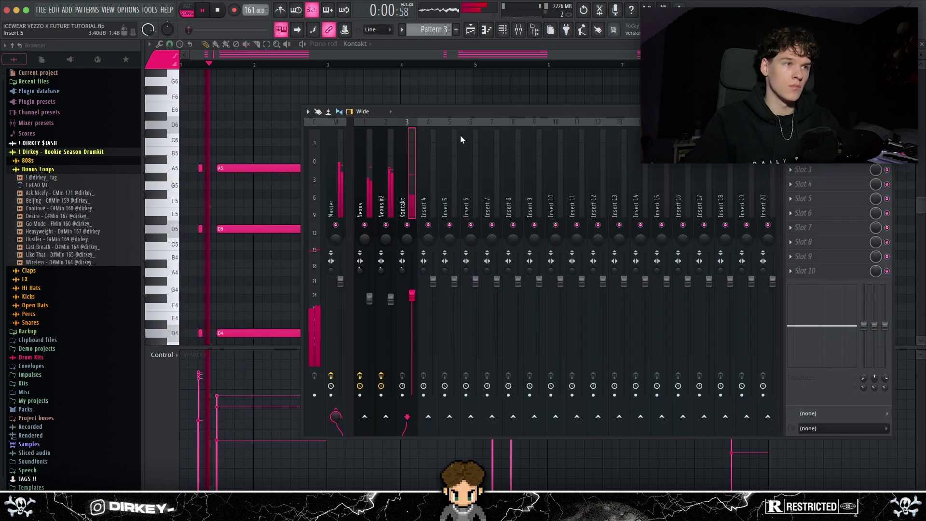
Step: Add Fruity Parametric EQ 2 to the Kontakt insert's first effect slot, changing band 1's filter type and adjusting another band
left_click_drag(458, 108, 424, 95)
left_click(764, 133)
mouse_move(778, 233)
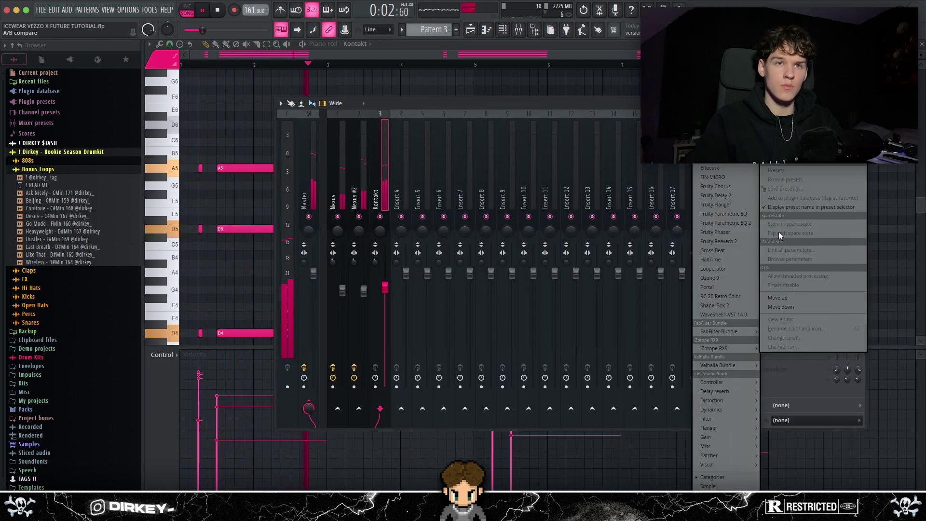
left_click(732, 225)
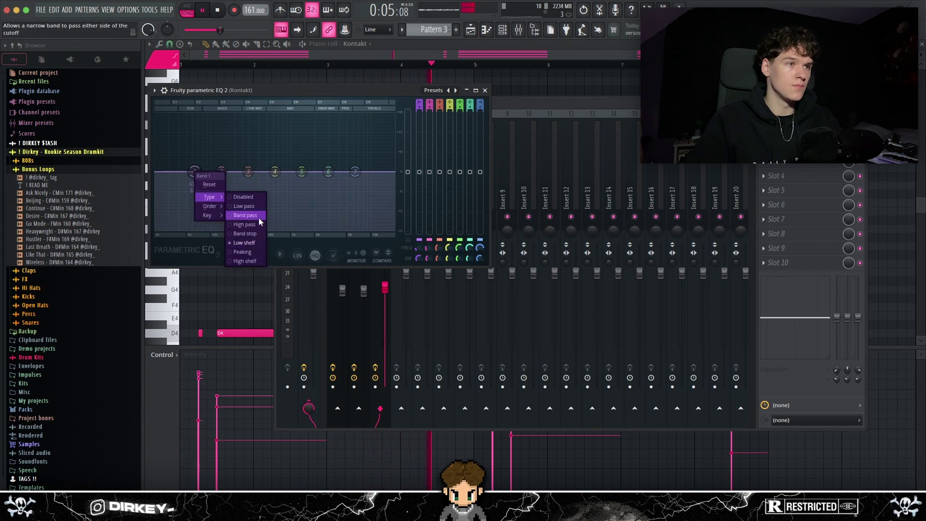
left_click(259, 217)
mouse_move(301, 171)
left_mouse_down()
mouse_move(349, 170)
mouse_move(285, 179)
left_mouse_up()
left_click(485, 90)
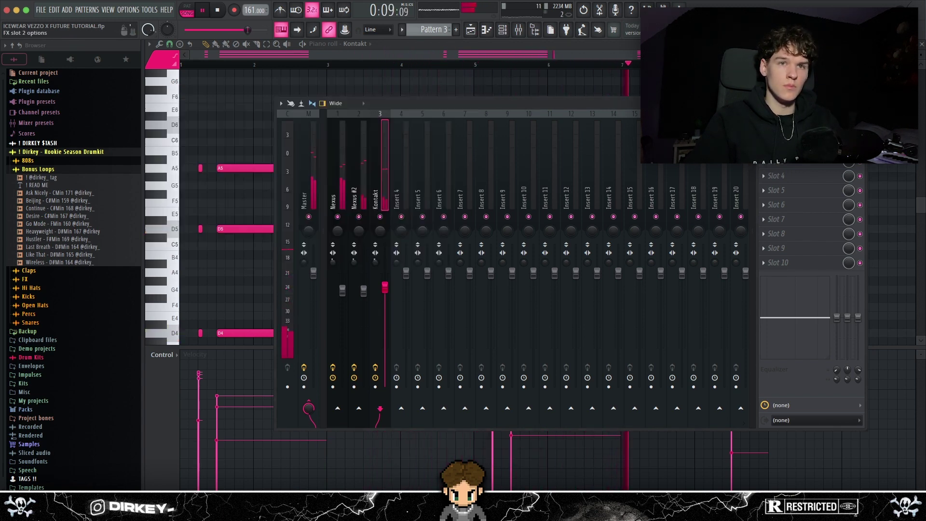
Step: Copy one of the Nexus insert's effects to the Kontakt insert and raise the Kontakt volume fader
left_click(763, 146)
left_click(341, 190)
left_click(344, 187)
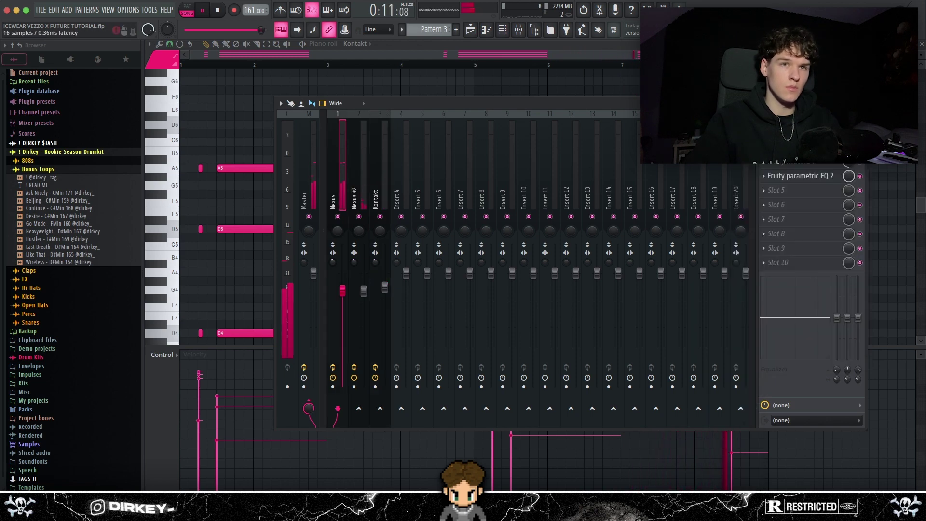
left_click(763, 176)
left_click_drag(771, 218, 747, 121)
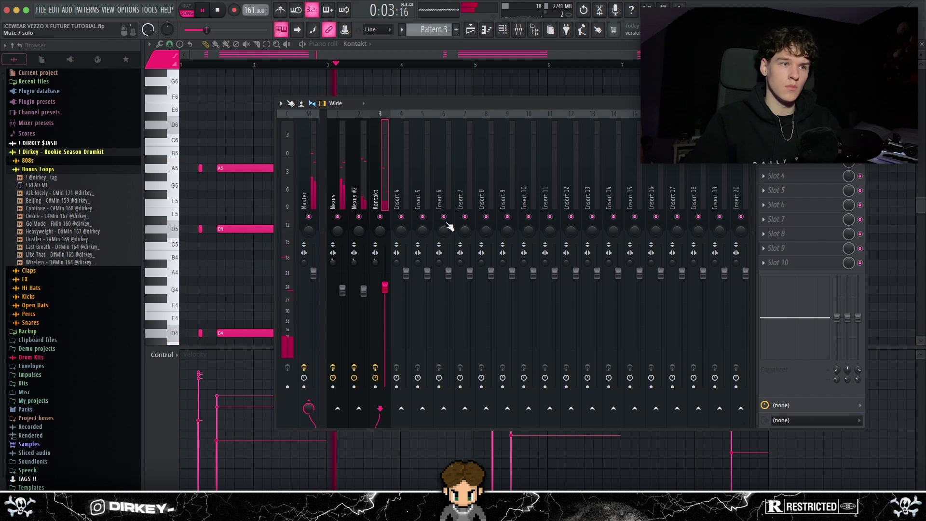
right_click(381, 217)
left_click_drag(382, 295, 382, 280)
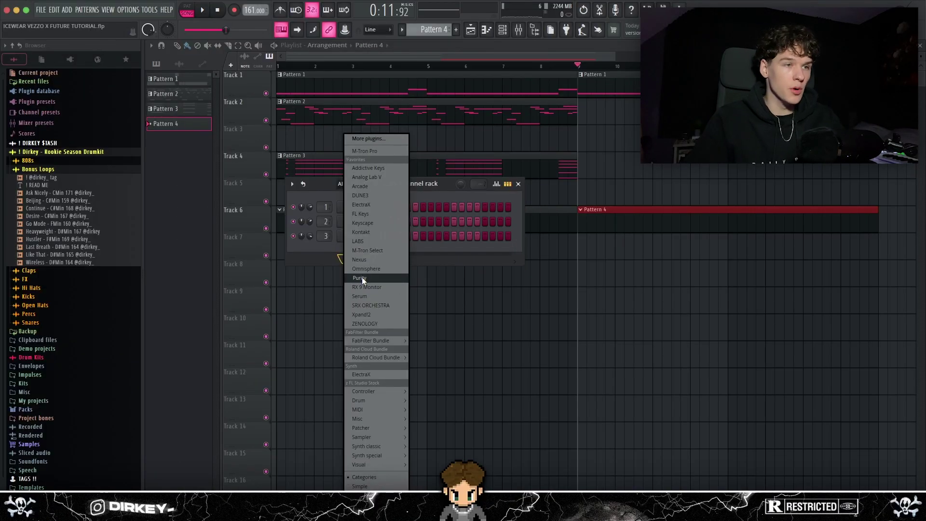
Step: Add the Purity instrument for Pattern 4 and load the Tubular Bells preset from the GM Normal category
left_click(361, 277)
left_click_drag(282, 92, 350, 92)
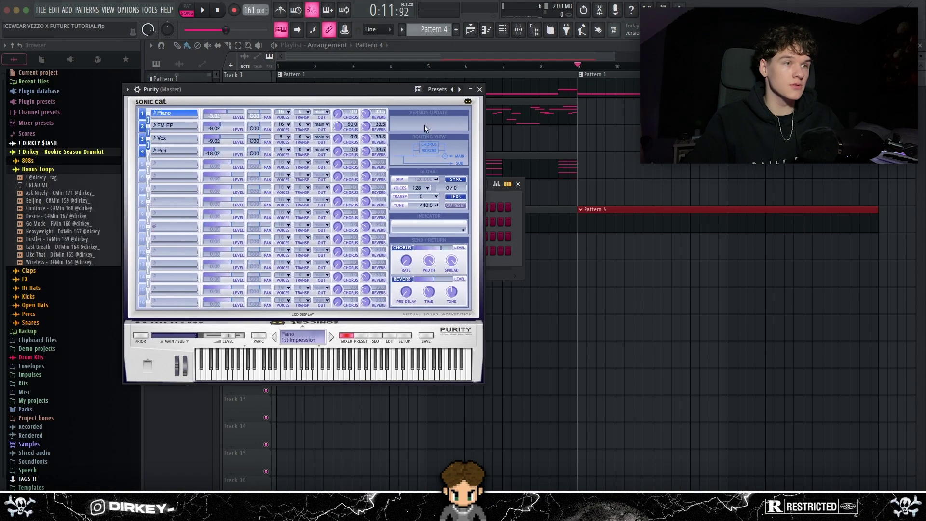
left_click(365, 338)
left_click(437, 119)
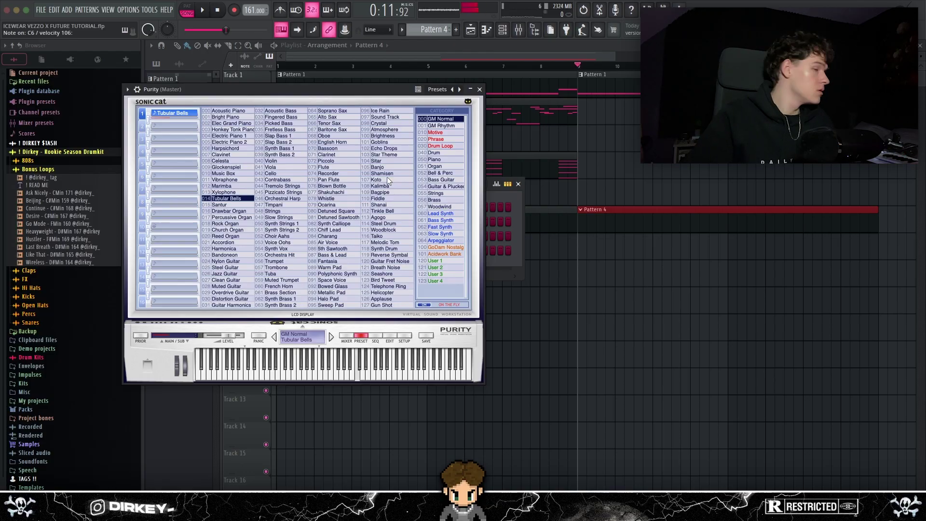
left_click(467, 102)
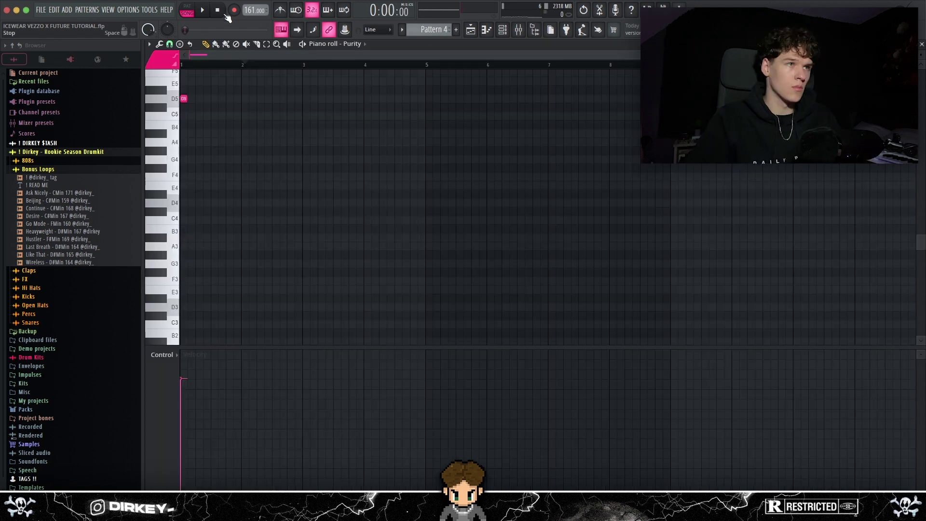
Step: Route the Purity channel to mixer insert 4 and lower its volume fader slightly
key("space")
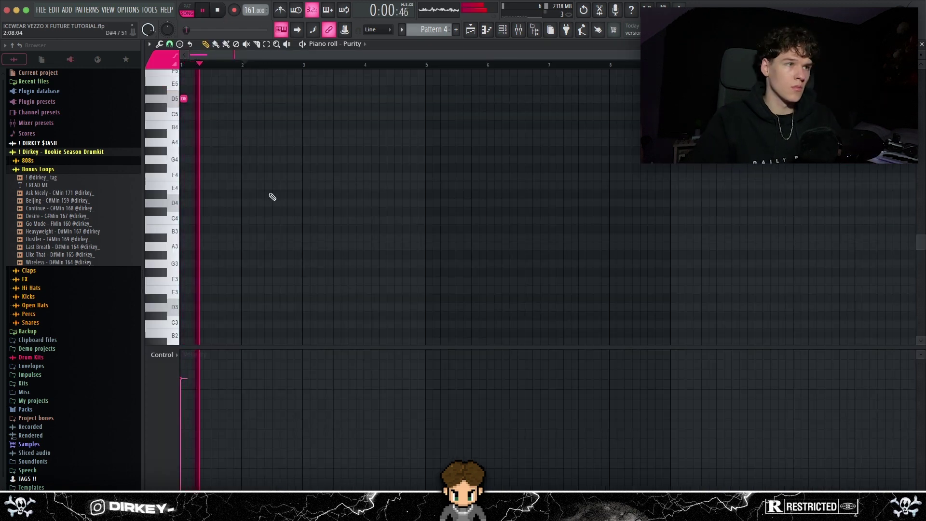
left_click(502, 31)
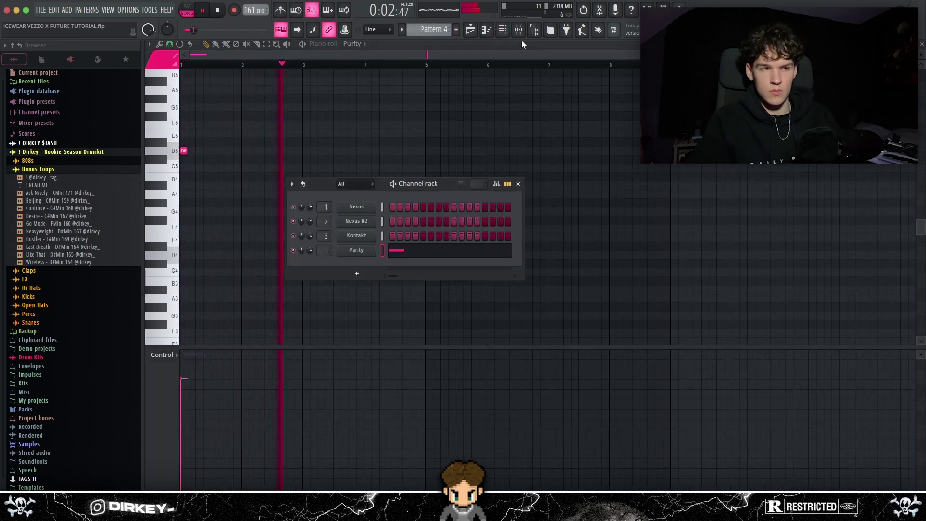
key("super+l")
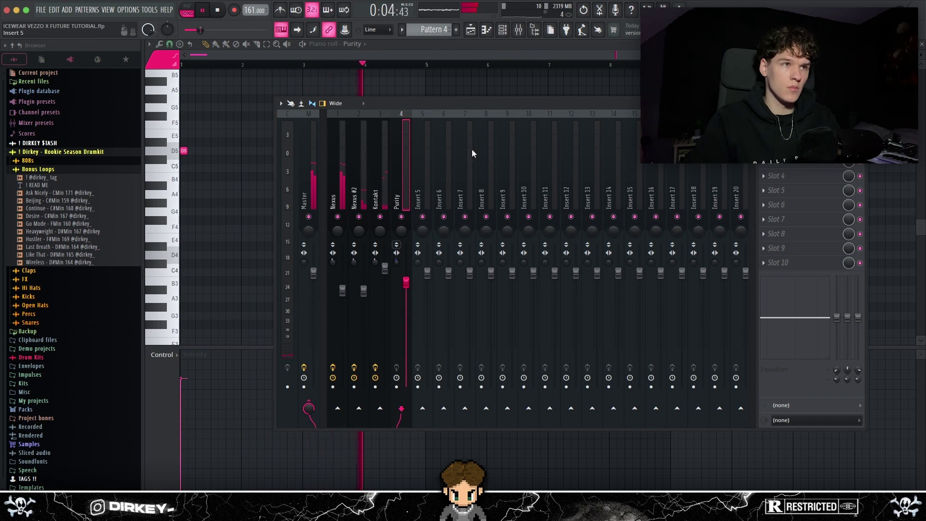
Step: Add Fruity Parametric EQ 2 to the Purity insert's first effect slot and adjust one of its bands
left_click(764, 133)
mouse_move(777, 144)
key("space")
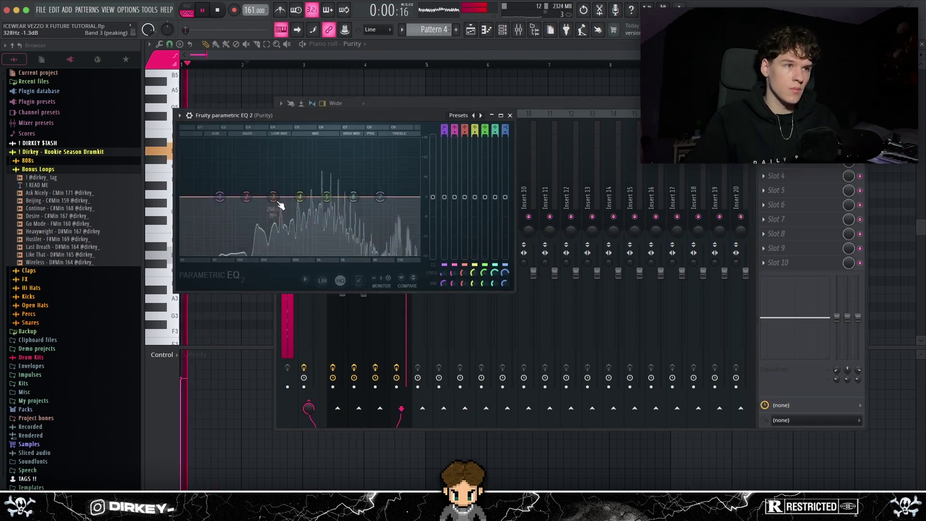
left_click_drag(300, 196, 330, 202)
key("Escape")
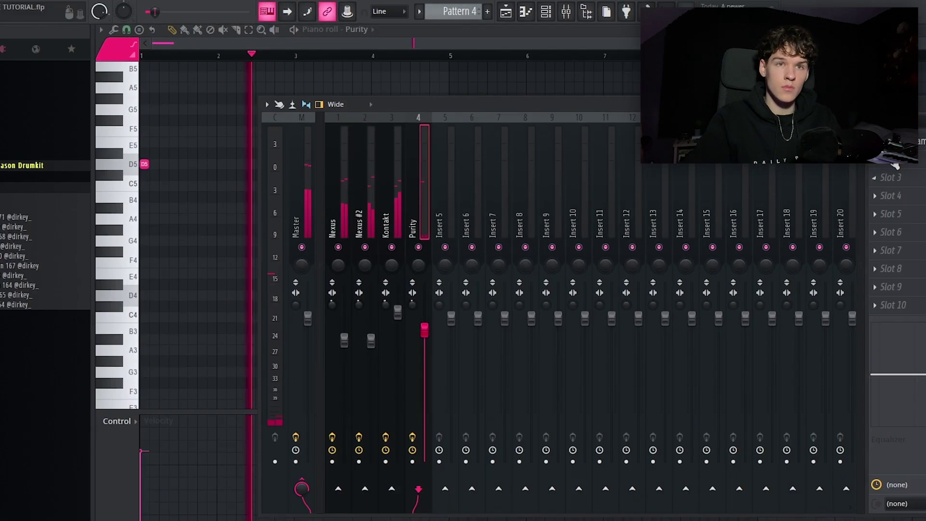
Step: Add Fruity Delay 3 to the Purity insert's second effect slot
left_click(764, 147)
mouse_move(777, 159)
mouse_move(719, 401)
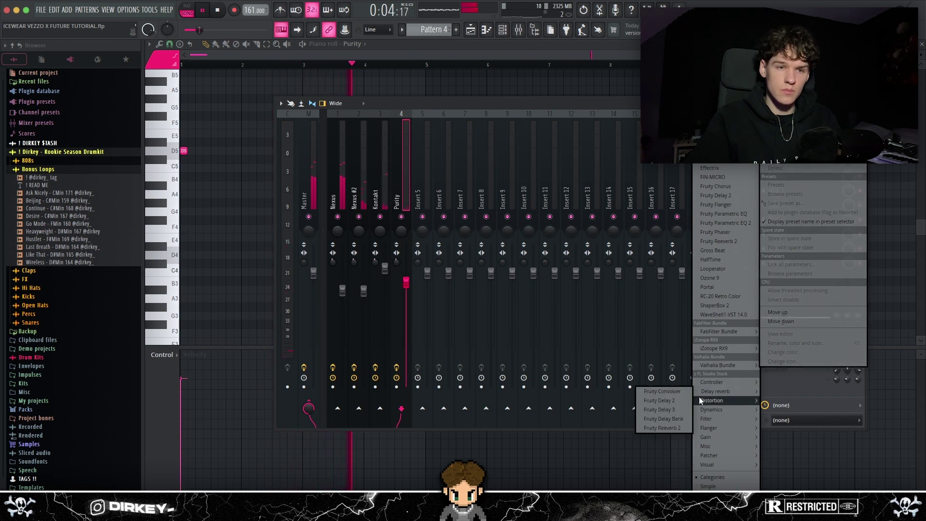
left_click(660, 410)
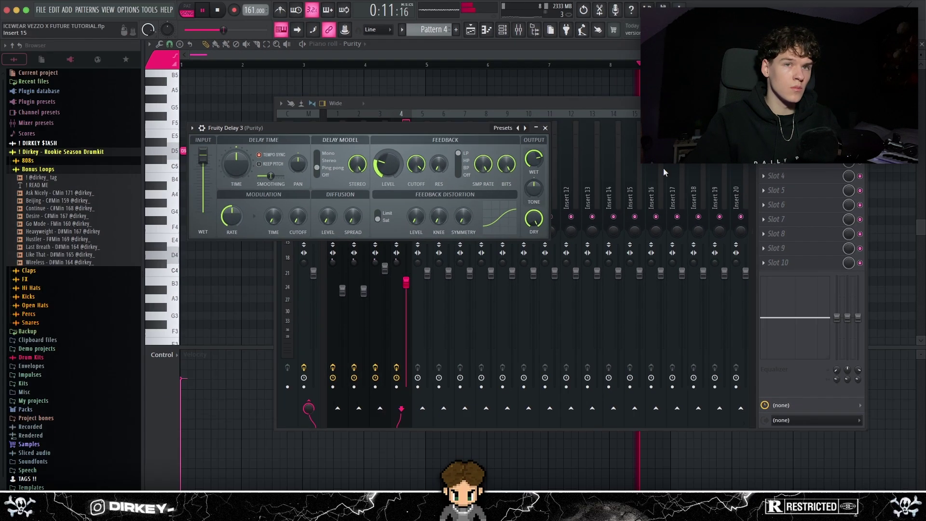
Step: Copy the Nexus insert's second-slot effect to the Purity insert at 58% mix, and raise the Purity fader slightly
left_click(572, 170)
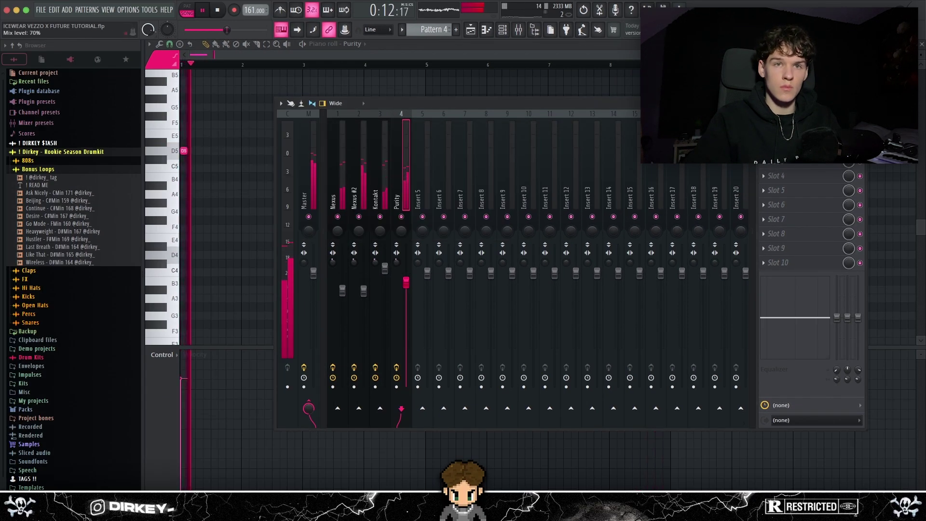
left_click(333, 186)
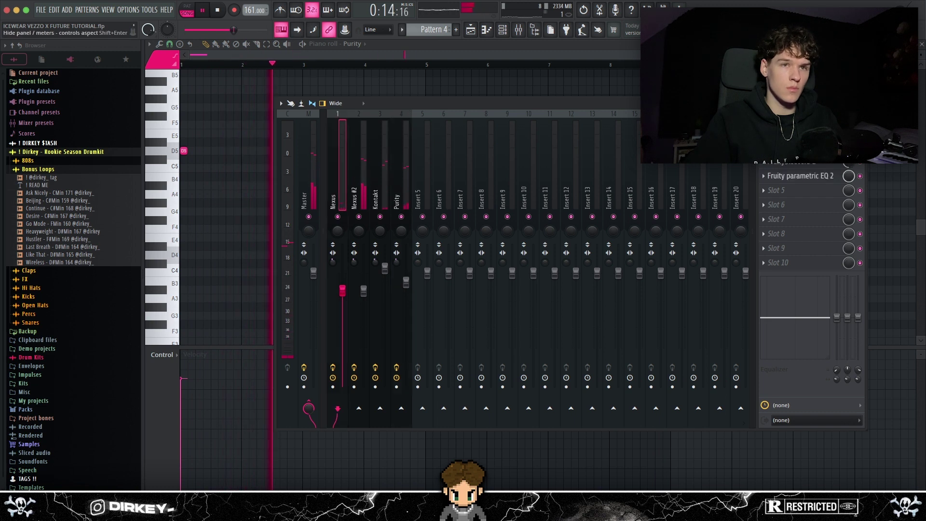
left_click(763, 147)
left_click_drag(793, 218, 411, 164)
key("Escape")
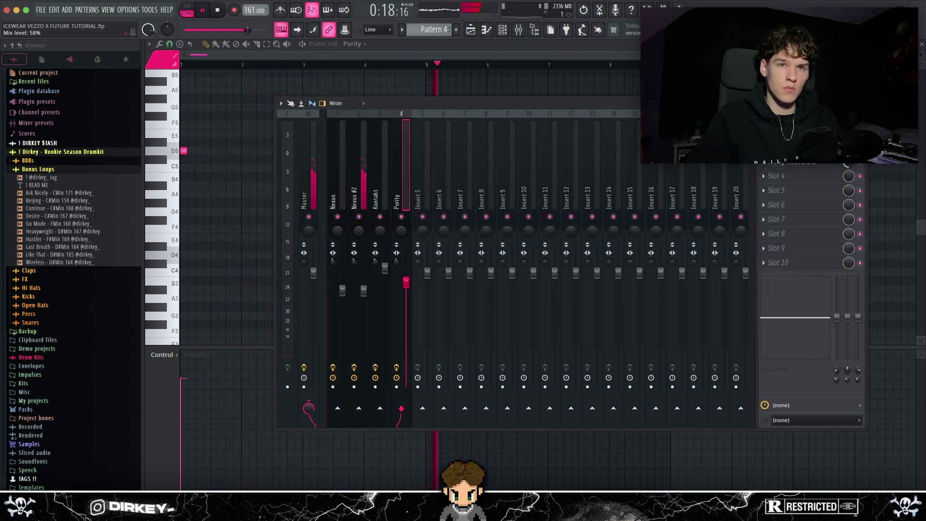
key("space")
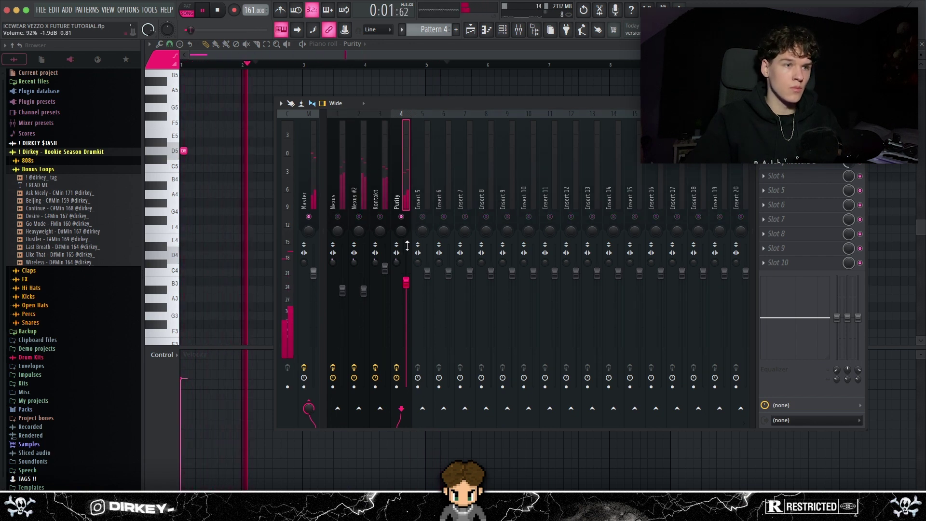
left_click_drag(406, 282, 406, 278)
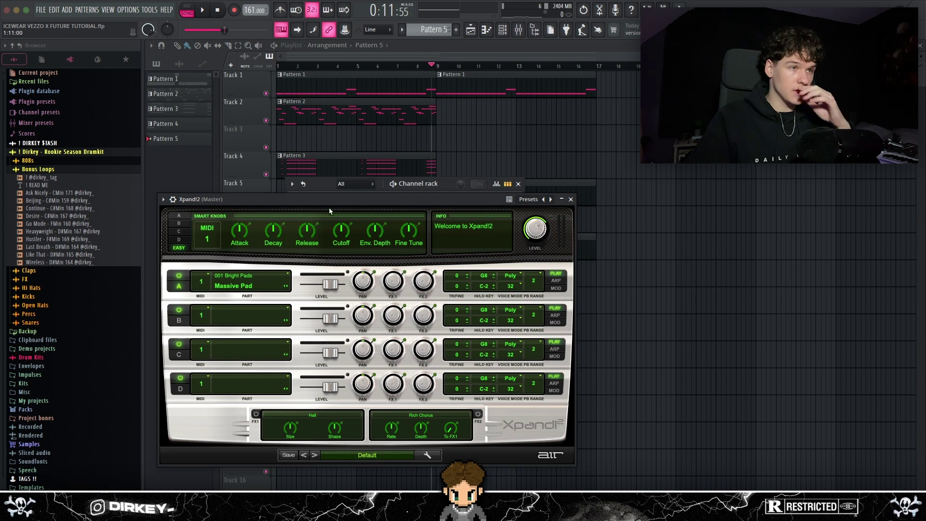
Step: Load the Mindsweeper+ sound from Soft Pads in Xpand!2 and open the Pattern 5 notes for editing
left_click_drag(343, 195, 458, 202)
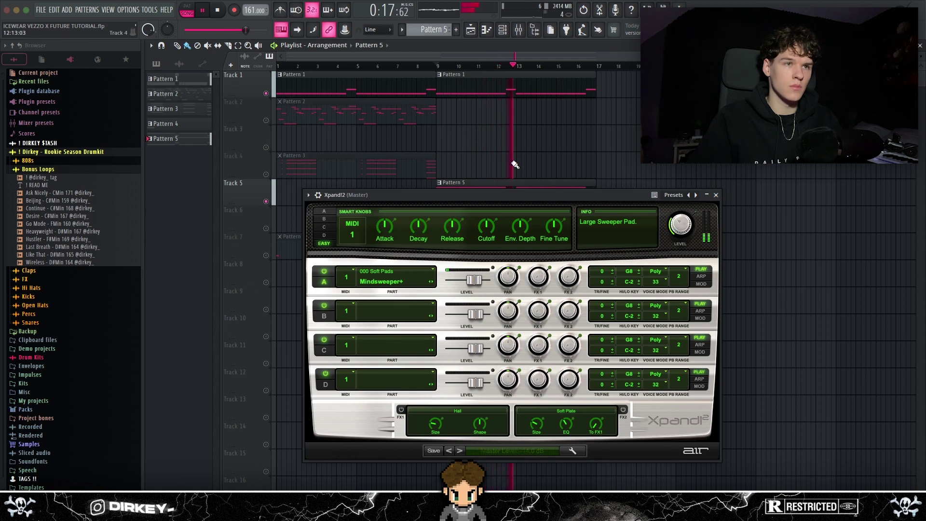
double_click(476, 183)
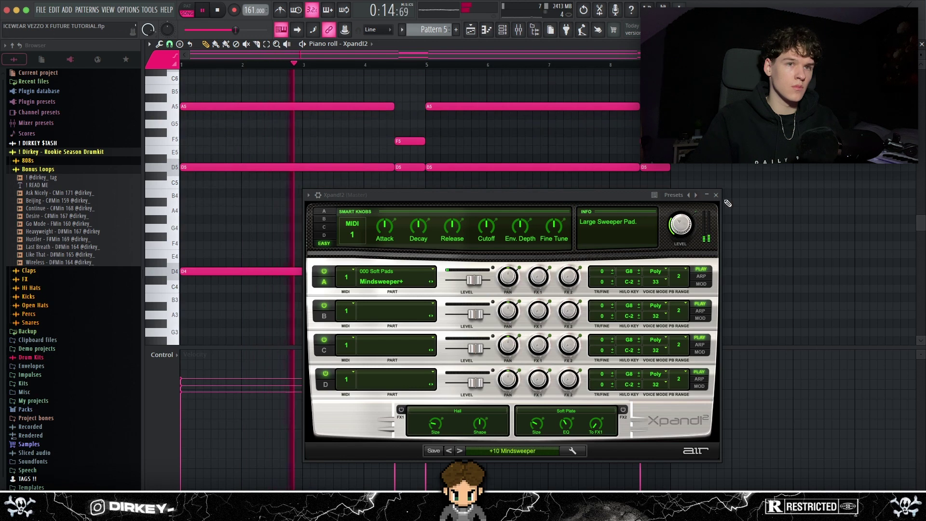
left_click(715, 194)
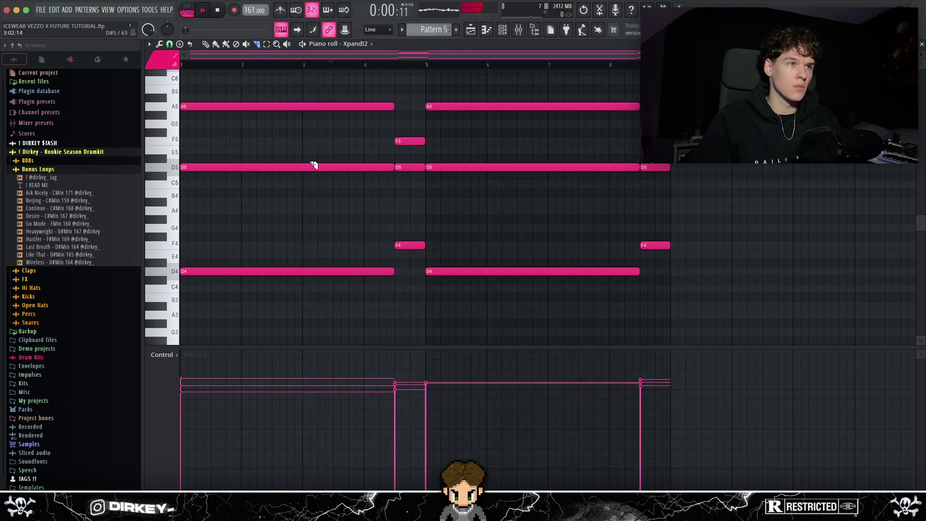
Step: Slice the two long chords in Pattern 5 at bars 3 and 7, and delete the parts after the cuts
left_click_drag(311, 282, 311, 283)
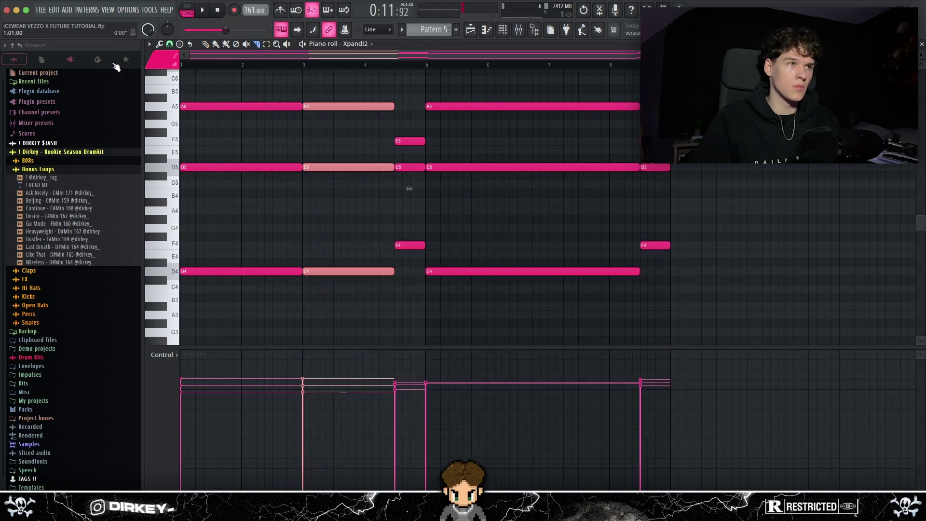
left_click_drag(333, 319, 350, 100)
key("Delete")
key("space")
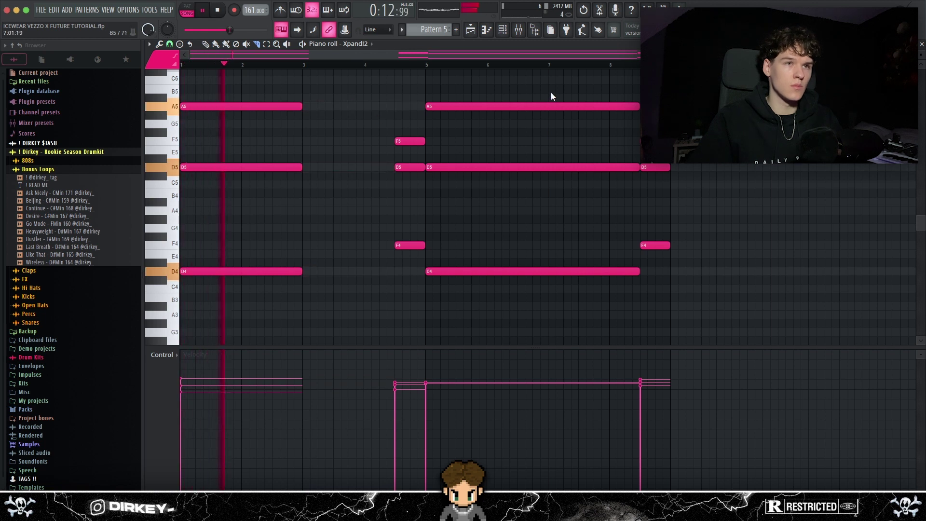
left_click_drag(551, 97, 548, 296)
key("Delete")
Step: Set the Xpand!2 master level to -5.8 dB and route the channel to mixer insert 5 with 16% stereo separation
left_click(518, 30)
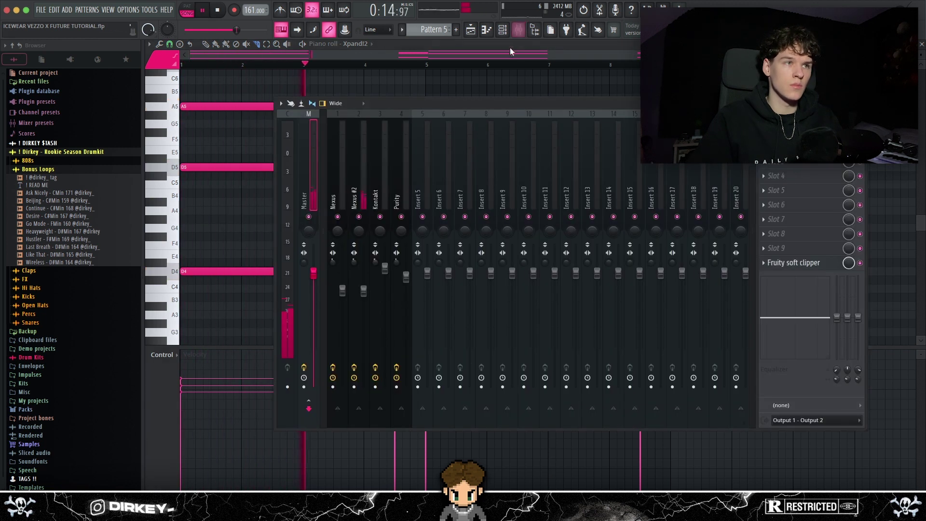
left_click(502, 30)
left_click(354, 268)
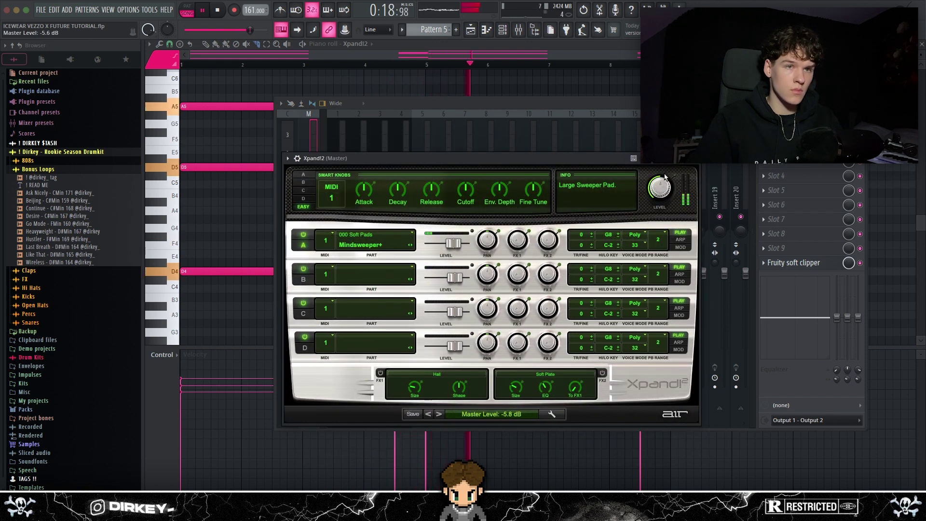
key("Escape")
key("ctrl+l")
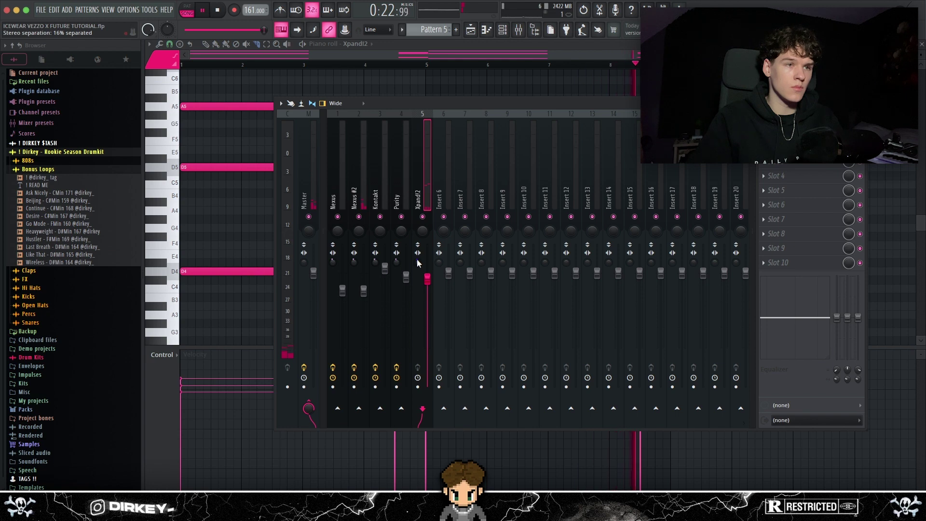
key("F5")
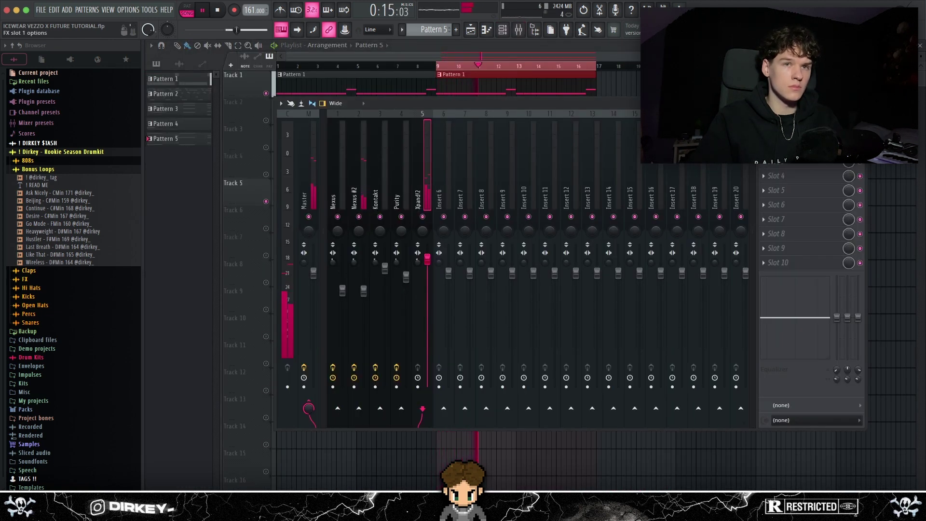
Step: Add Fruity Parametric EQ 2 to the Xpand!2 insert's first effect slot and load the 20Hz + 18kHz cut preset
left_click(764, 133)
left_click(730, 221)
key("space")
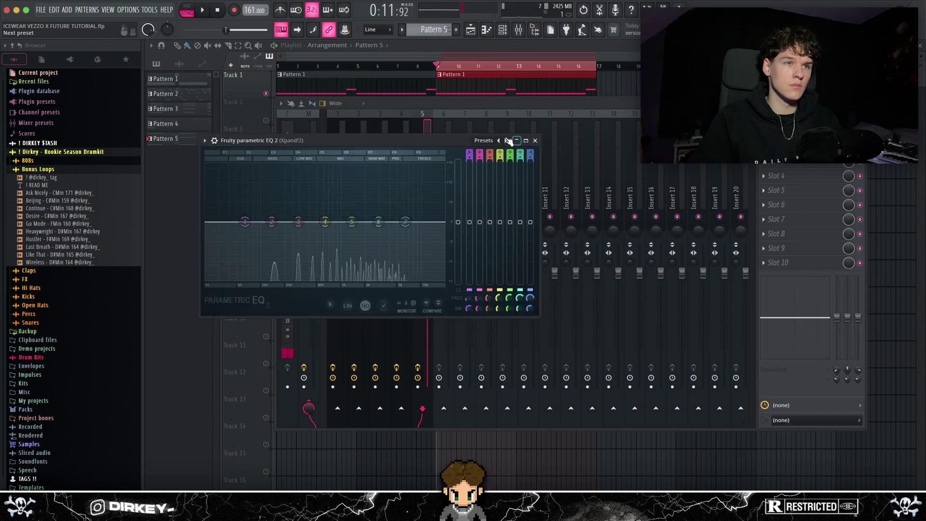
left_click(505, 140)
left_click(506, 140)
left_click(505, 140)
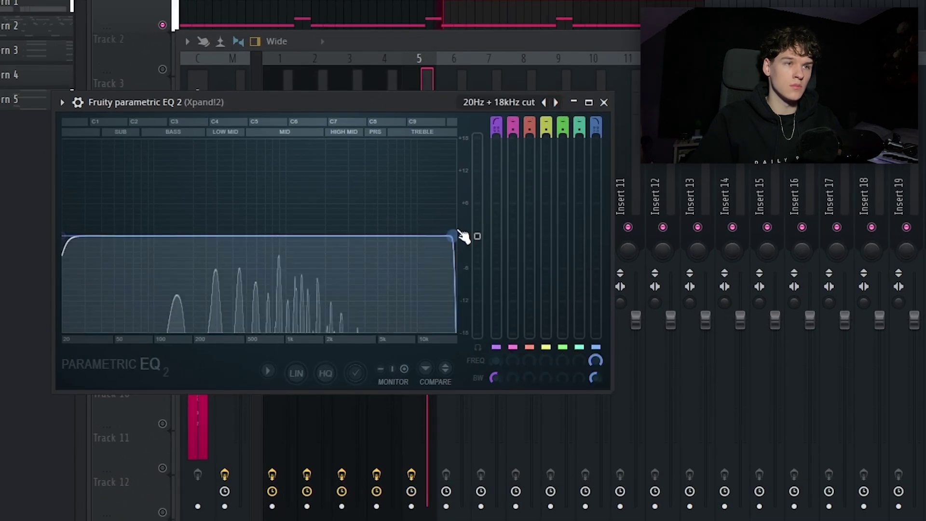
Step: Lower the EQ's high-cut band into the mids and raise its low-cut band into the bass range
left_click_drag(463, 236, 344, 236)
left_click_drag(63, 237, 178, 236)
key("Escape")
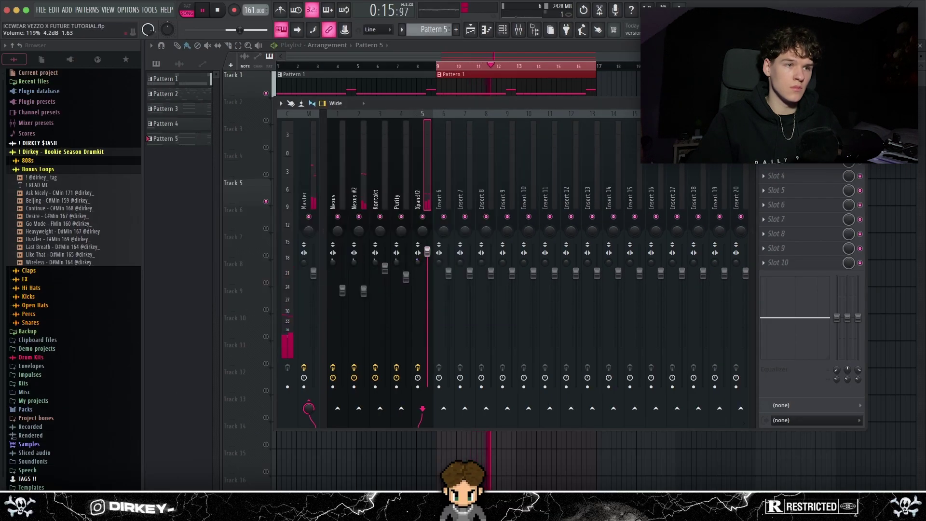
key("F9")
key("F9")
key("F6")
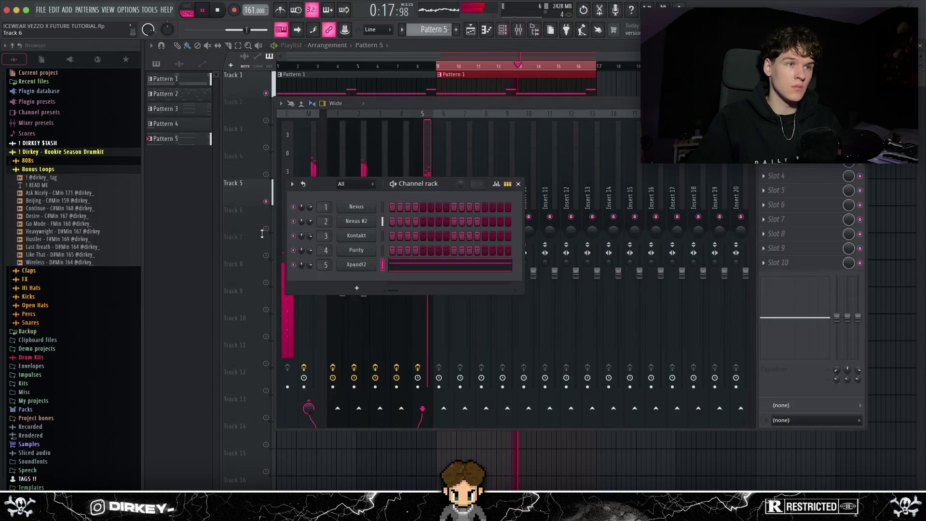
key("F6")
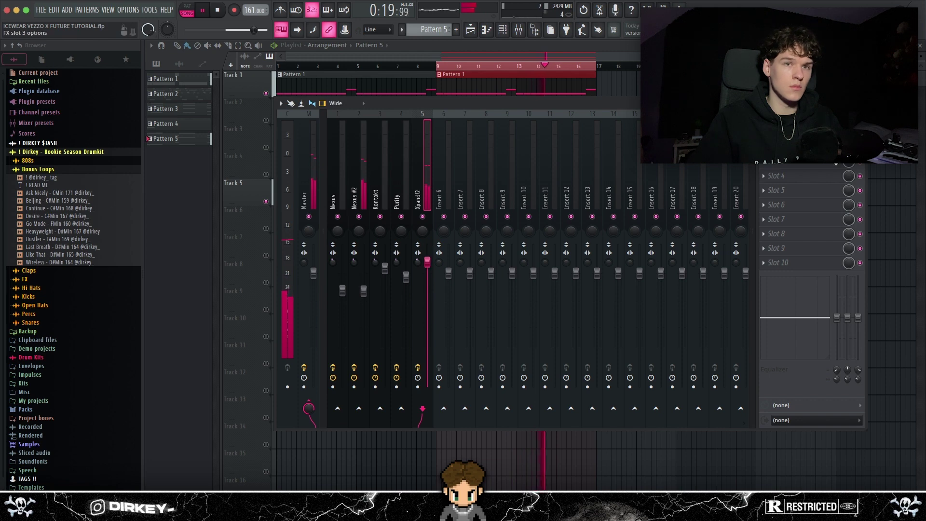
Step: Add ShaperBox 2 to the Xpand!2 insert with Pan and Drive shapers, and set the Drive mix to 8%
left_click(835, 159)
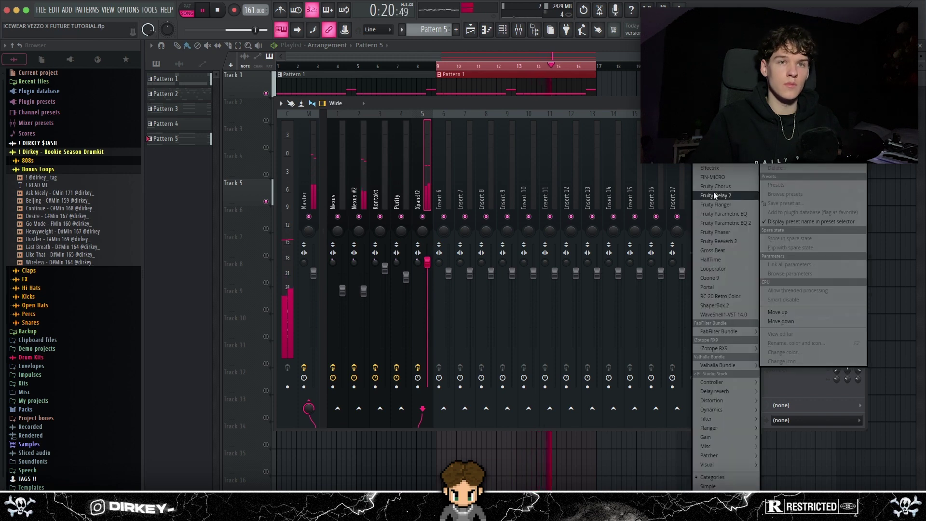
left_click(722, 304)
left_click(229, 254)
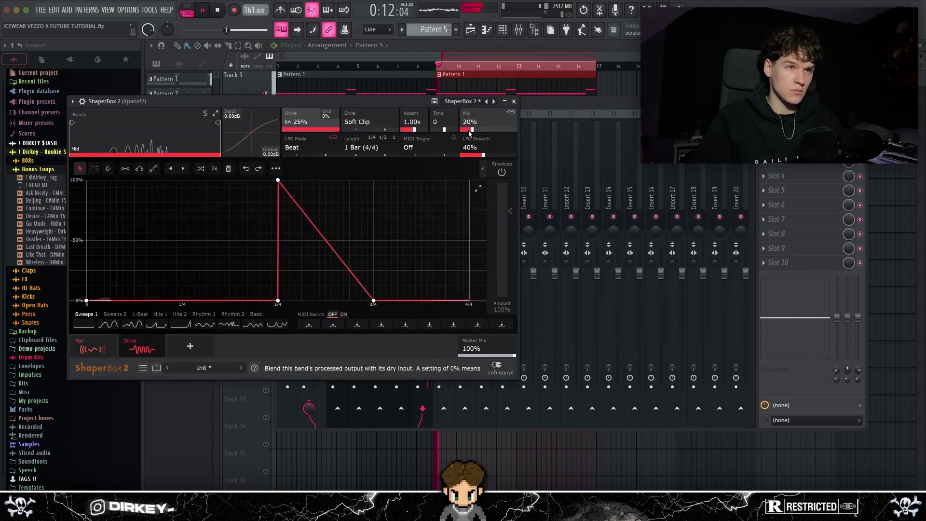
left_click_drag(470, 130, 468, 129)
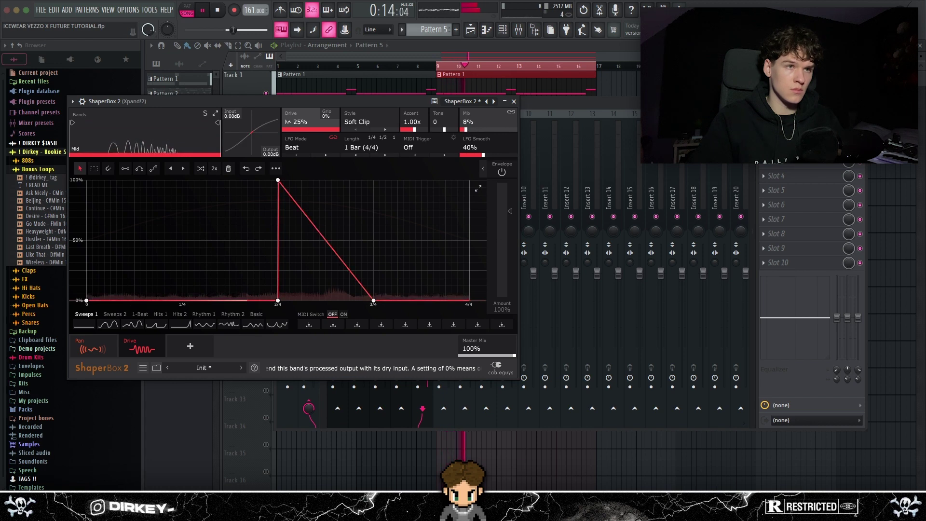
left_click(514, 101)
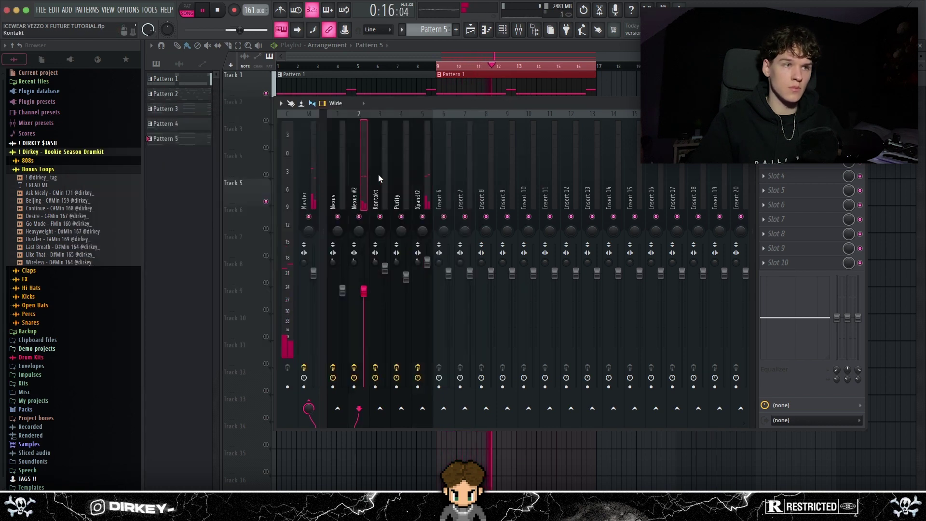
Step: Add Fruity Reeverb 2 to the Xpand!2 insert's fourth effect slot and lower the insert's volume fader slightly
left_click(430, 175)
left_click(478, 165)
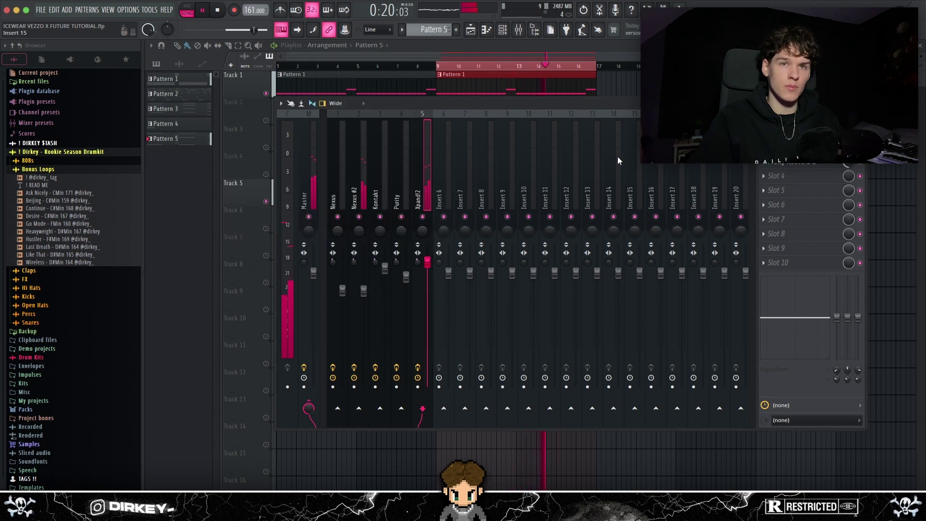
left_click(763, 162)
left_click(757, 205)
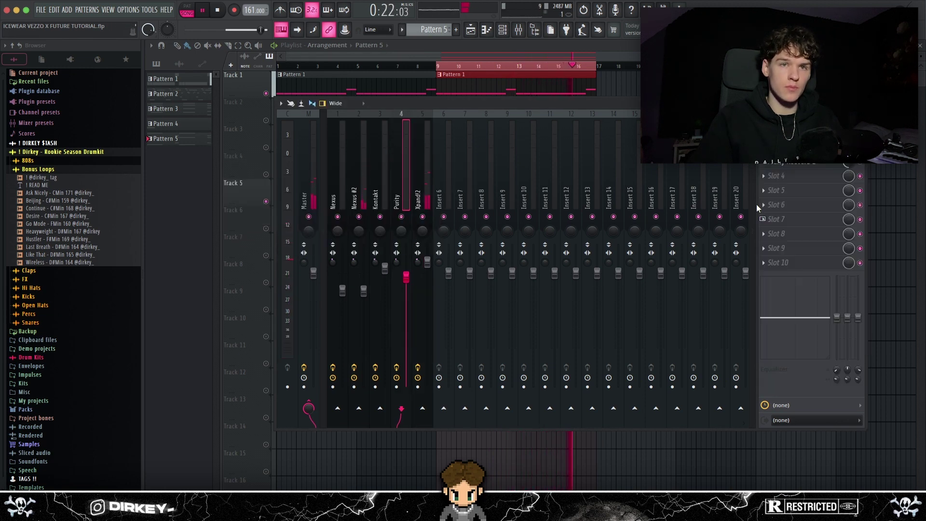
left_click_drag(427, 170, 427, 169)
left_click(594, 176)
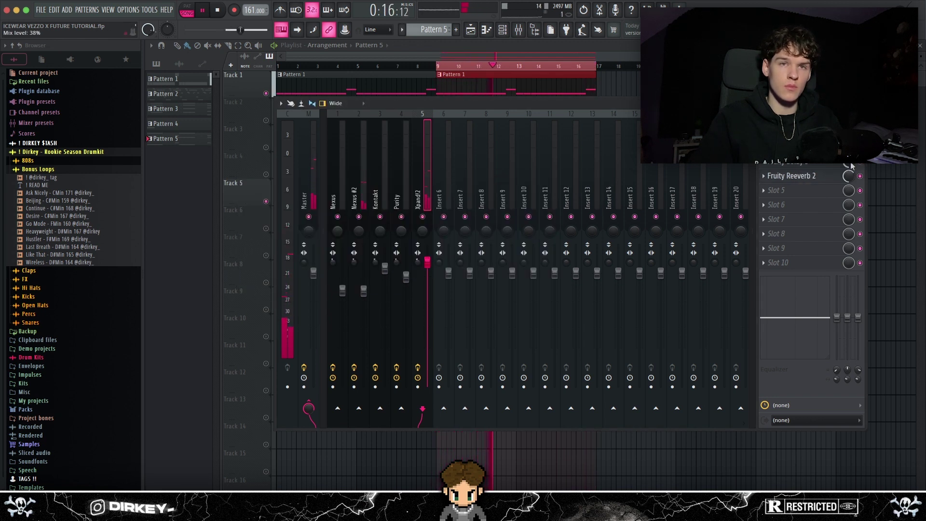
left_click_drag(429, 261, 428, 268)
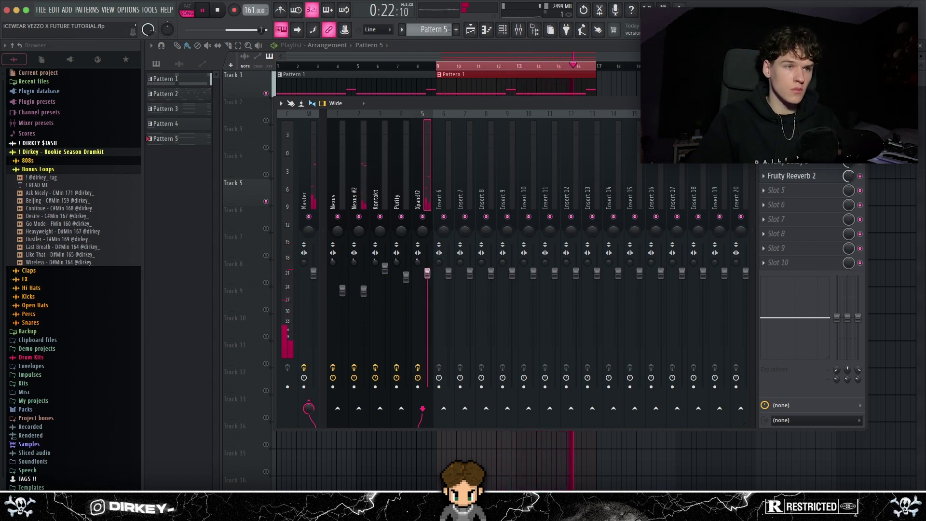
key("F9")
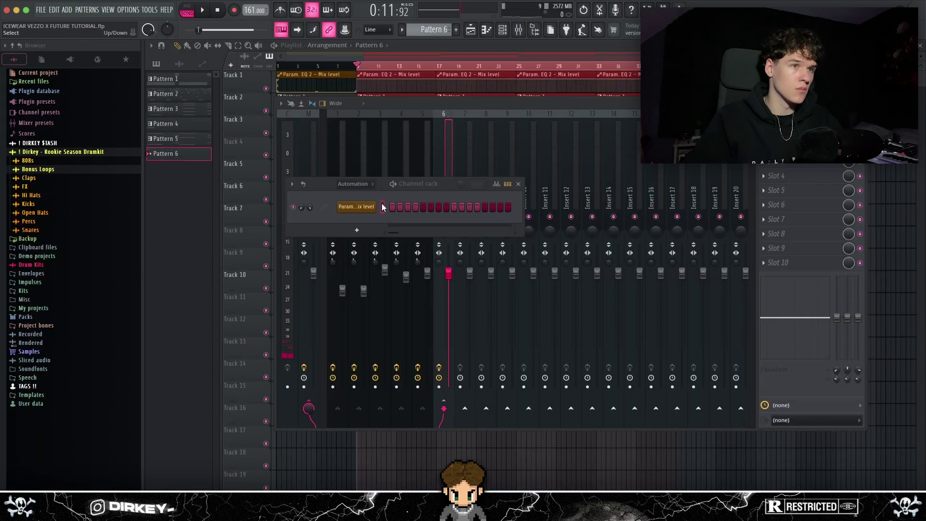
Step: Start playback and switch the channel rack from automation channels to showing all channels
key("space")
mouse_move(325, 184)
left_mouse_down()
mouse_move(303, 199)
mouse_move(315, 195)
left_mouse_up()
left_click(332, 199)
left_click(326, 209)
Step: Add the Snare [ Choppa ] sample from the drum kit's Snares folder as a new channel
left_click(30, 230)
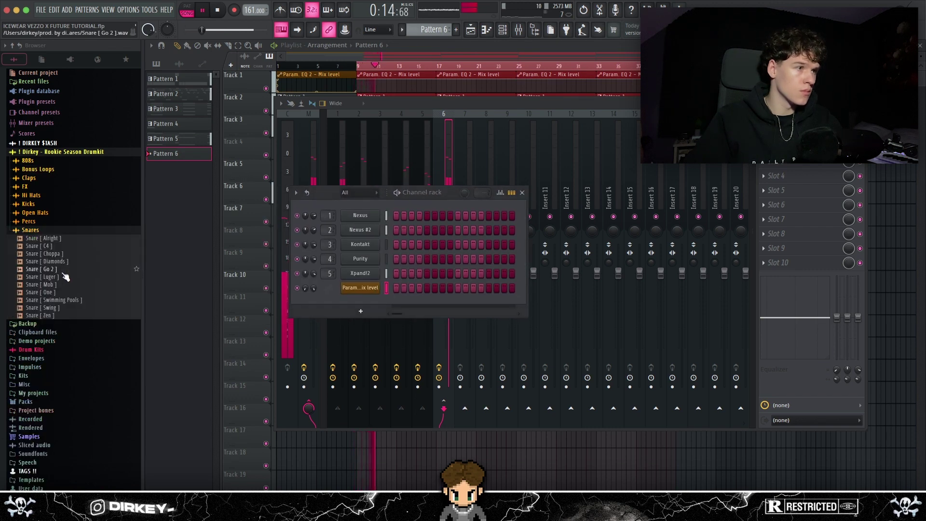
left_click_drag(53, 254, 64, 261)
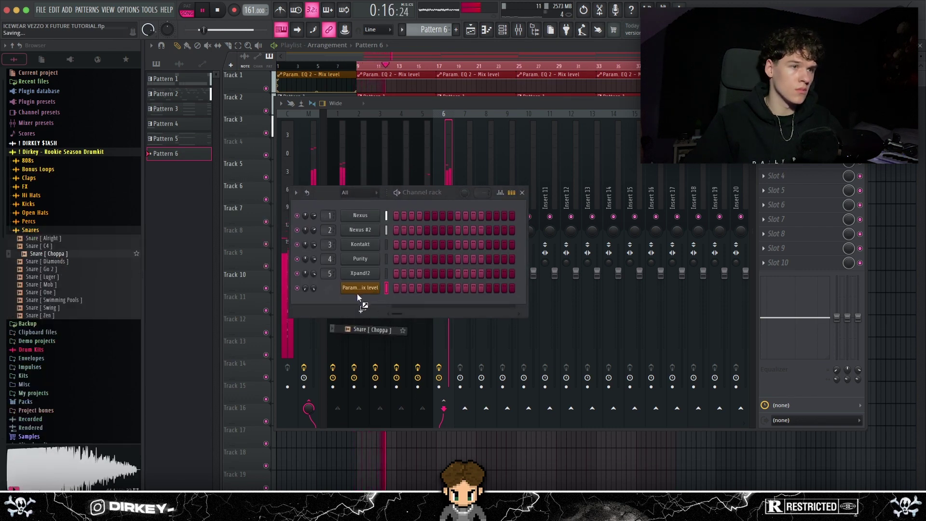
left_click_drag(357, 294, 354, 303)
Step: Place a C5 snare note on beat 3 of bar 1 in Pattern 6 and duplicate it across the following bars
key("F7")
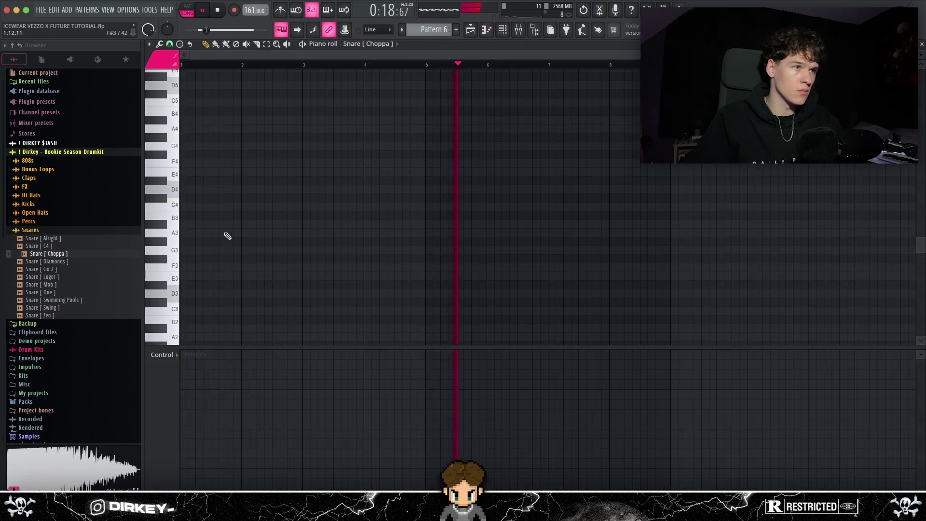
scroll(228, 235, "up", 2)
left_click(214, 132)
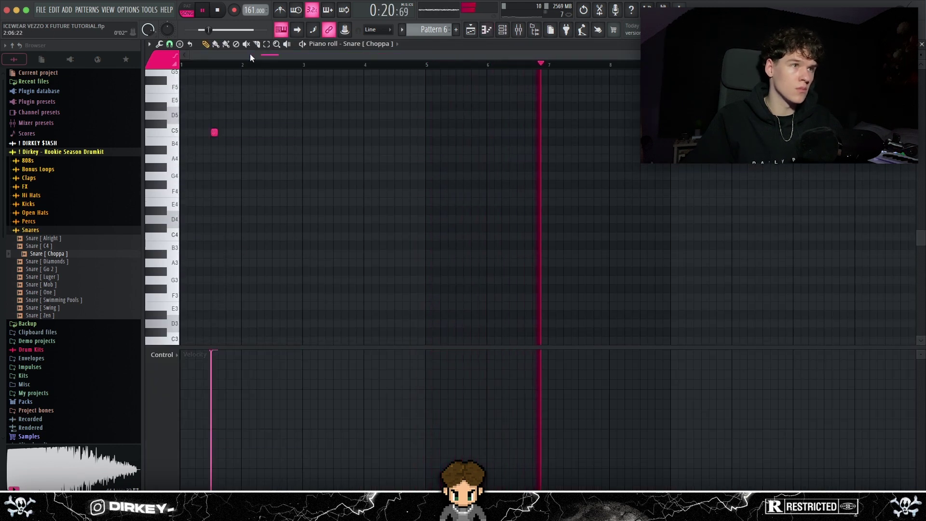
key("ctrl+b")
key("ctrl+b")
key("ctrl+b")
key("ctrl+b")
key("ctrl+b")
key("ctrl+b")
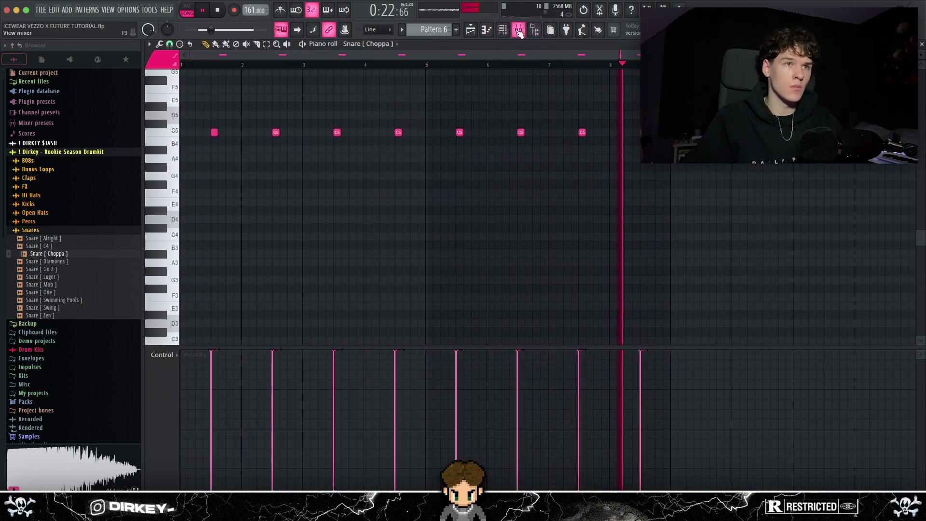
Step: Audition the drum kit's hi-hats and add the Hi Hat [ Hit ] sample as a new channel filled on every second step
left_click(518, 31)
left_click(502, 29)
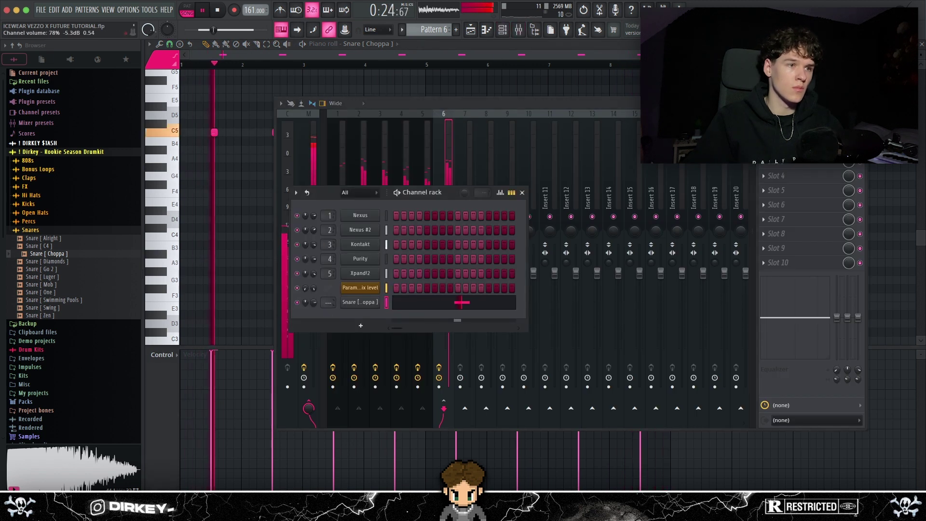
left_click(31, 195)
left_click(44, 204)
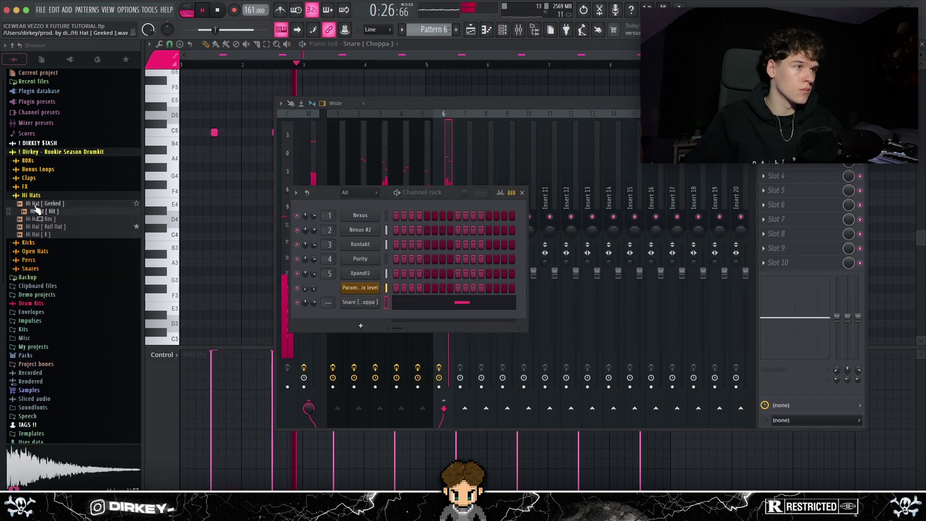
left_click(38, 211)
left_click(39, 226)
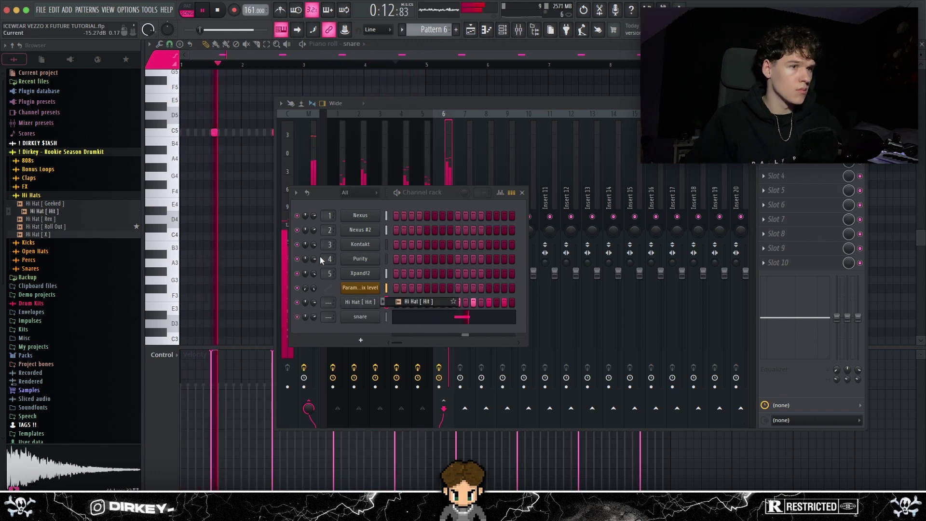
Step: Check the Hi Hat [ Hit ] channel's sampler settings and rename the channel as hat
left_click(357, 301)
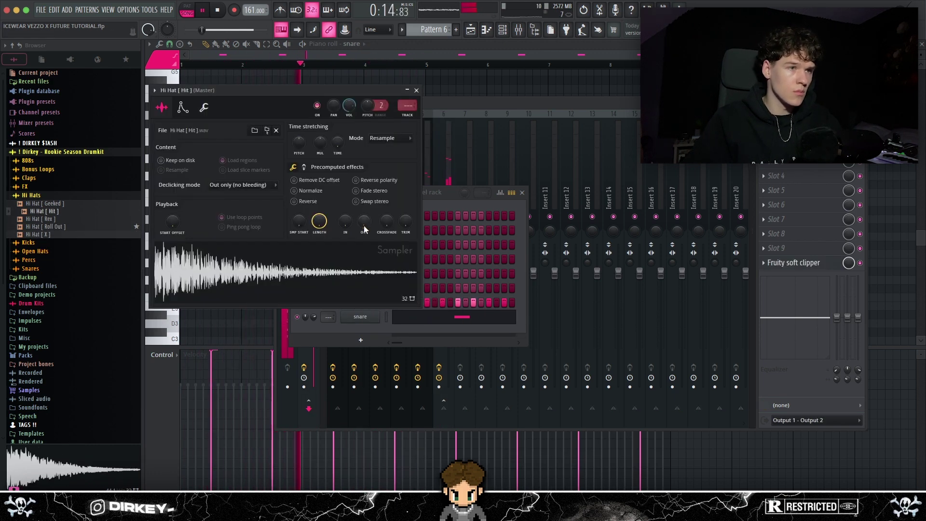
key("Escape")
key("F2")
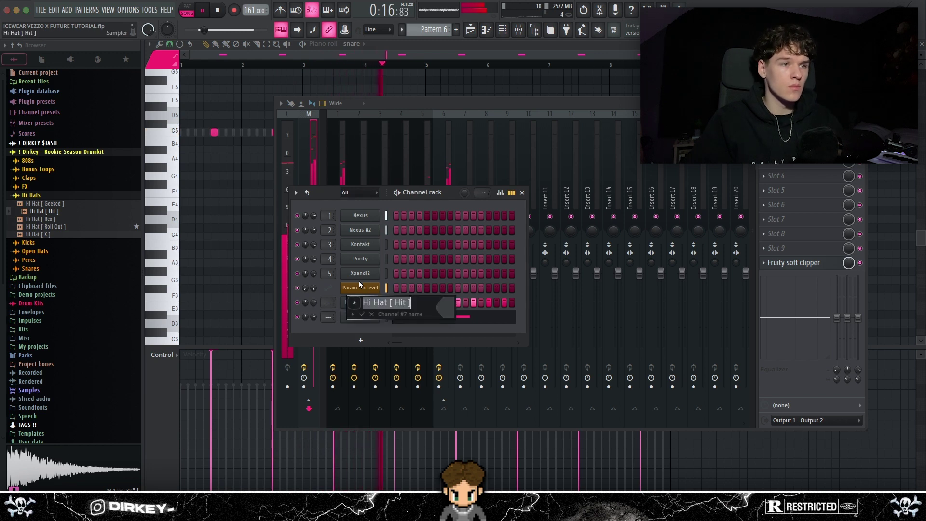
type("hat")
key("Return")
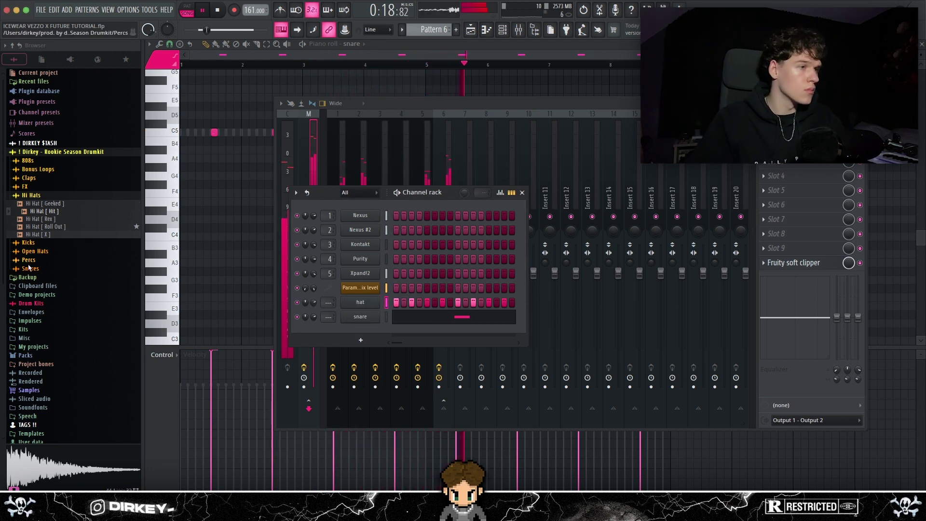
Step: Audition the drum kit's open hats and add the Open Hat [ Tombstone ] sample as a new channel
left_click(35, 251)
left_click(44, 228)
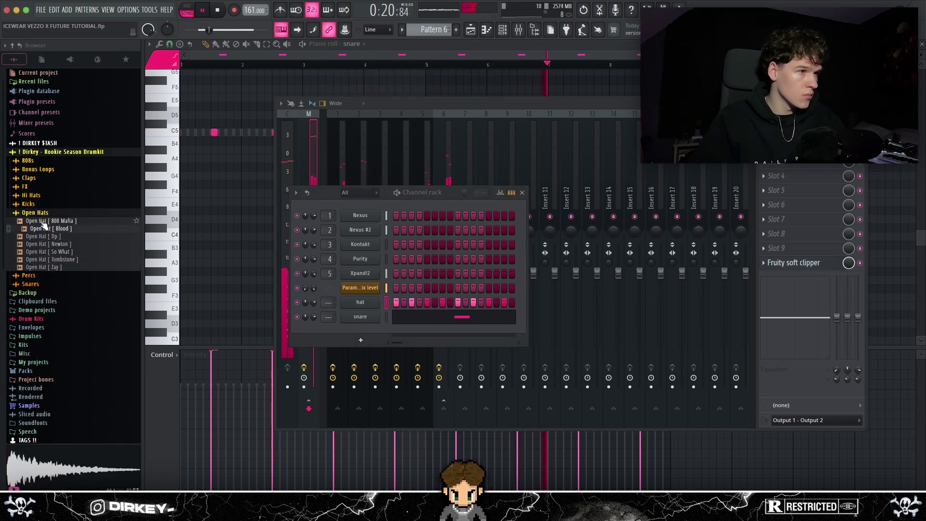
left_click(43, 222)
left_click(46, 245)
left_click(48, 252)
left_click(48, 261)
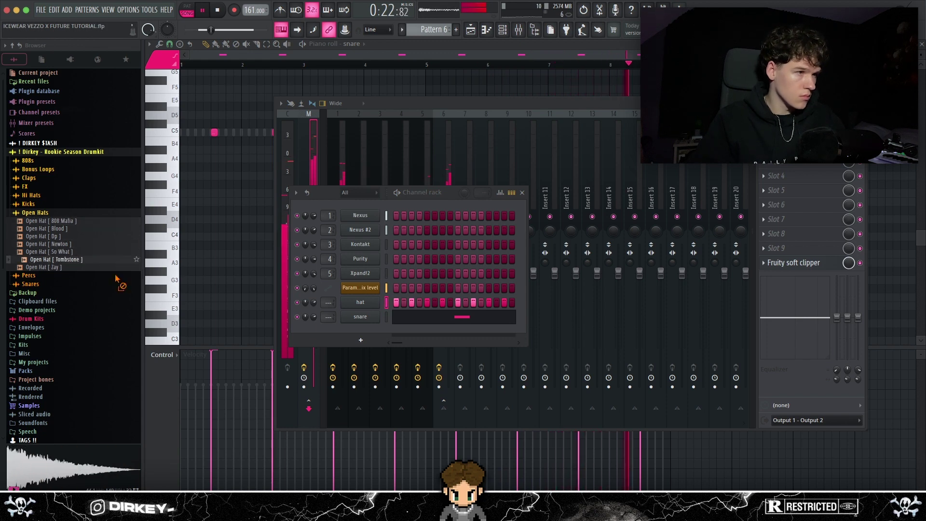
left_click_drag(354, 331, 389, 329)
Step: Place C5 open hat notes on steps 1, 7 and 13 of bar 1 and step 9 of bar 4, and duplicate them into bars 5–8
key("F7")
left_click(183, 133)
left_click(207, 132)
left_click(229, 133)
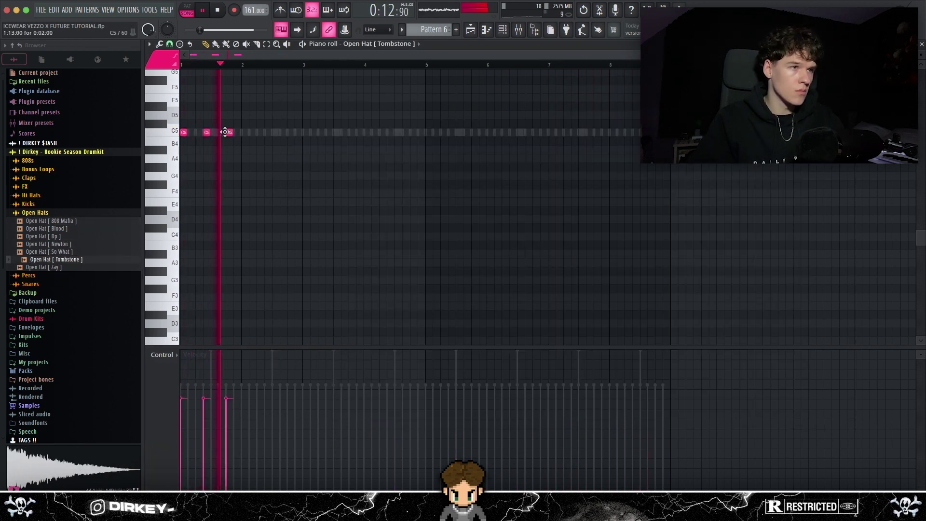
left_click(398, 132)
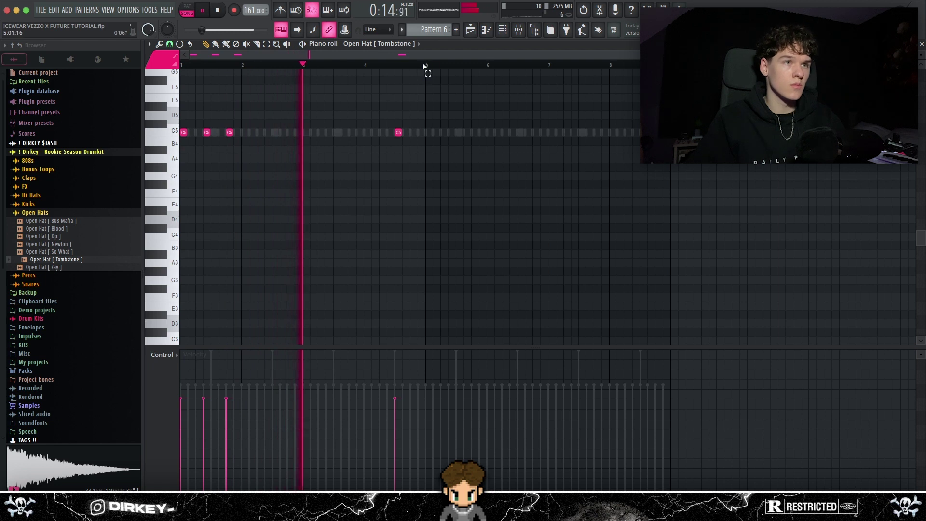
key("ctrl+b")
key("ctrl+d")
Step: Rename the open hat channel as open and delete its C5 notes in bars 4 and 8
key("F6")
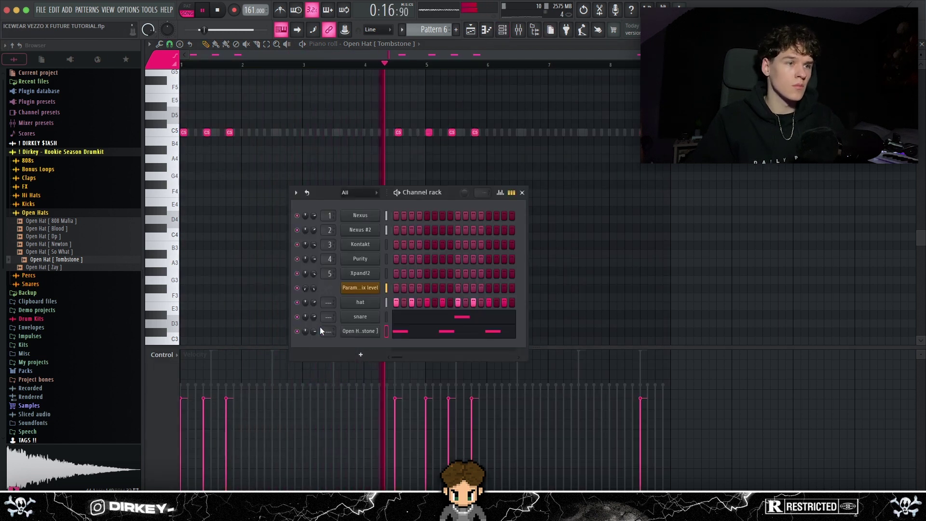
key("F2")
type("open")
key("Return")
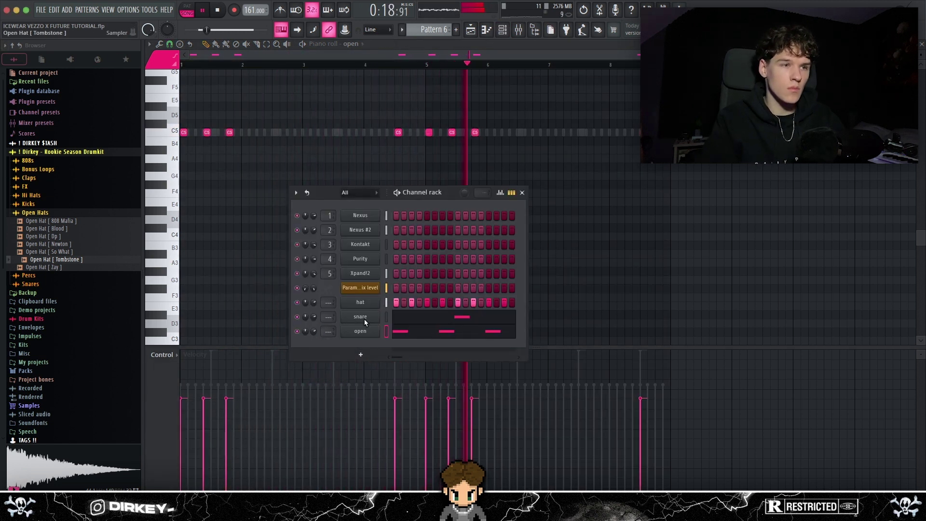
right_click(398, 132)
left_click(486, 30)
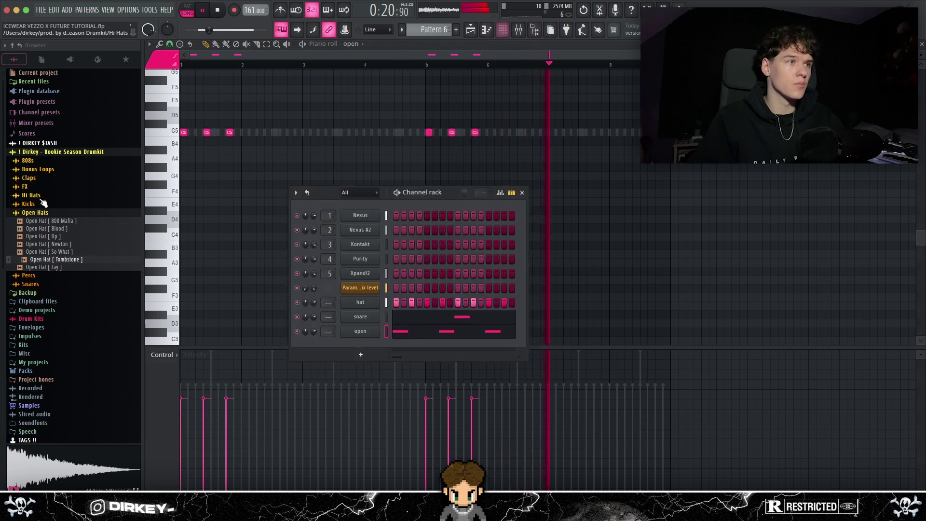
Step: Add the ! 808 [ Spinz ] sample as channel 808, with D6 notes on steps 1, 7, 13 of bar 1 and 7, 13 of bar 3
left_click(27, 160)
left_click_drag(46, 168, 358, 350)
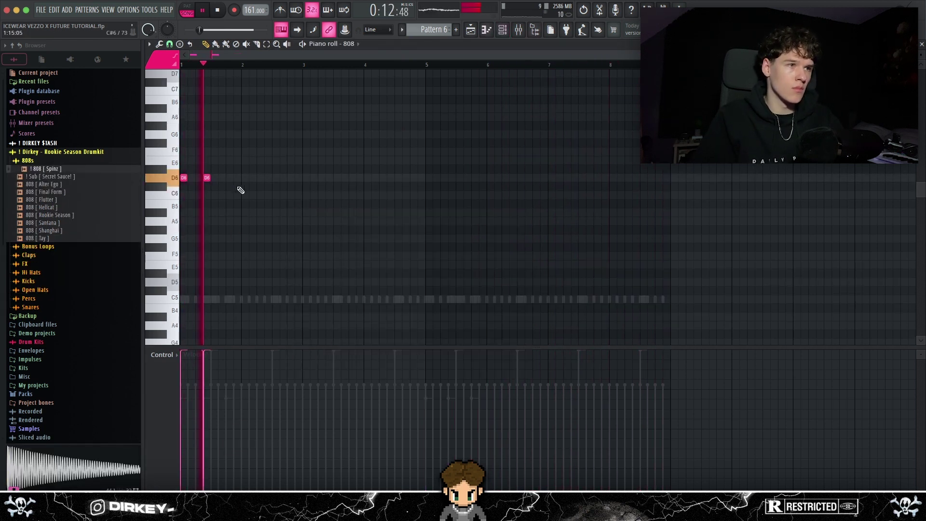
left_click(229, 178)
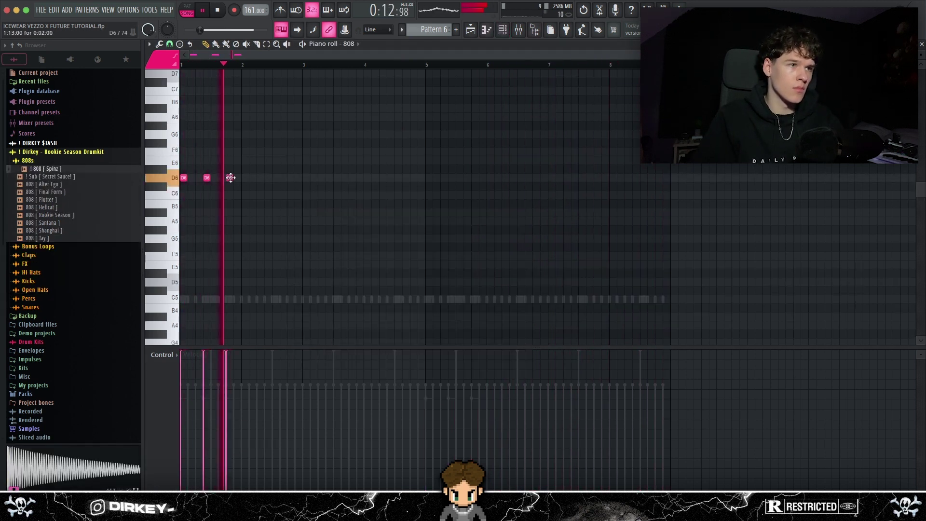
left_click(330, 178)
left_click(352, 178)
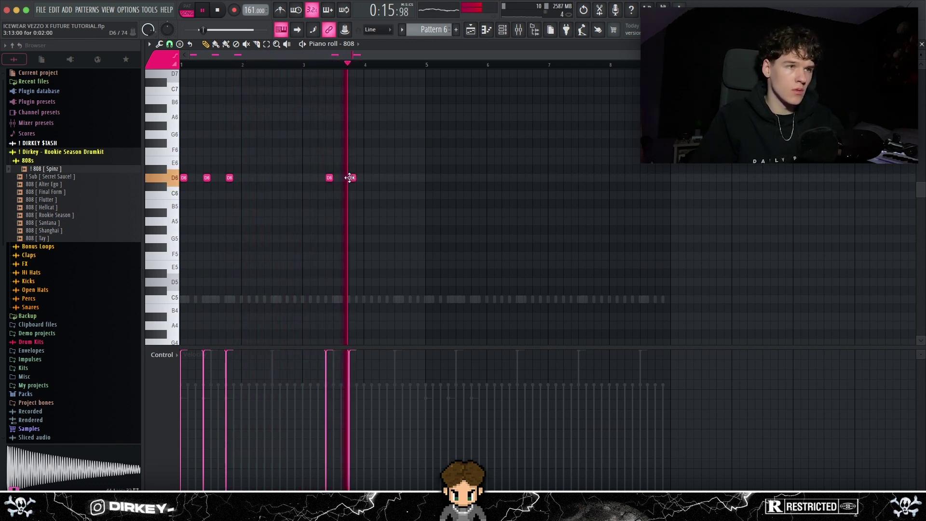
left_click(402, 152)
key("space")
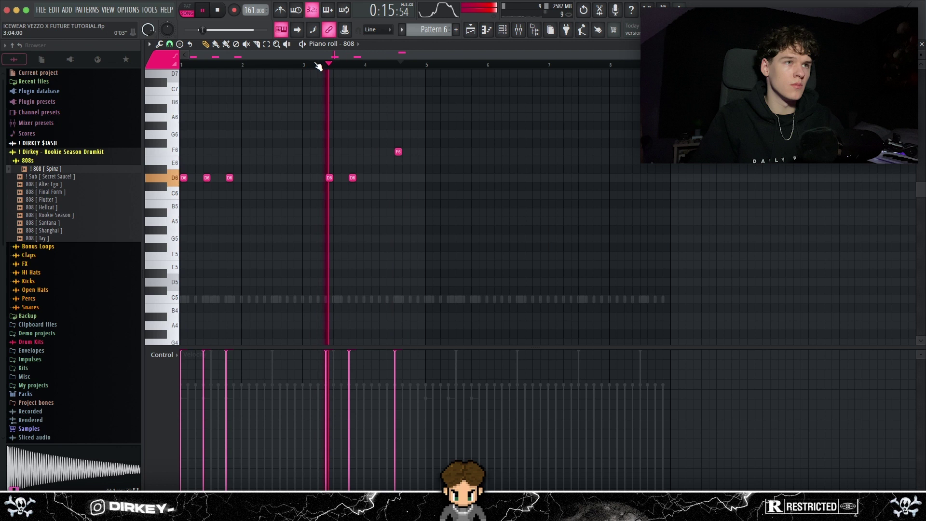
right_click(398, 153)
left_click(400, 152)
key("space")
key("space")
right_click(398, 153)
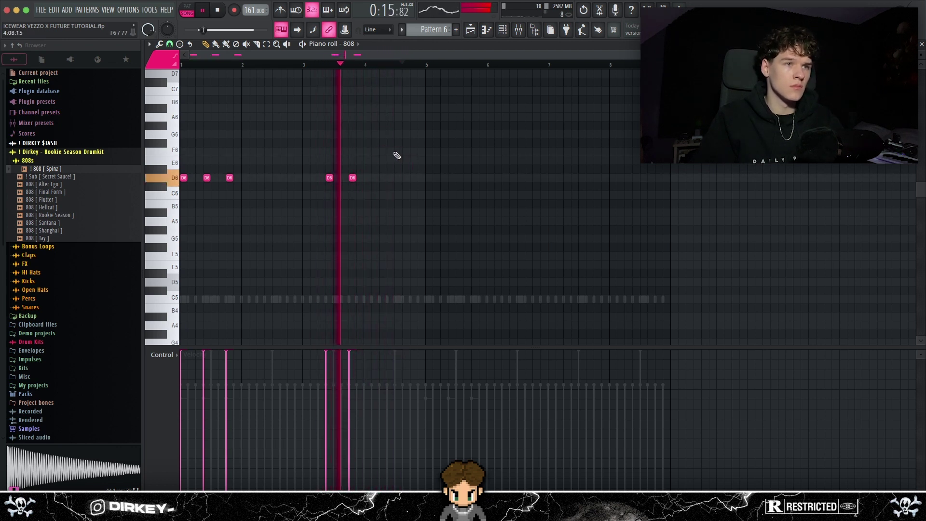
left_click(398, 154)
left_click(405, 152)
right_click(400, 152)
right_click(405, 154)
Step: Place two consecutive F6 notes for the 808 on steps 13 and 15 of bar 4 and play them back
left_click(413, 155)
left_click(404, 154)
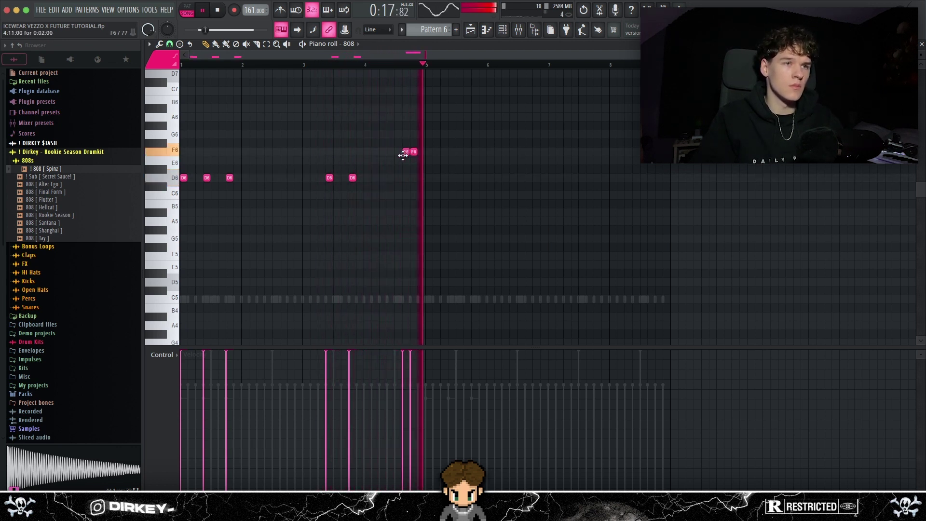
left_click(389, 65)
right_click(406, 154)
left_click(420, 156)
key("space")
key("space")
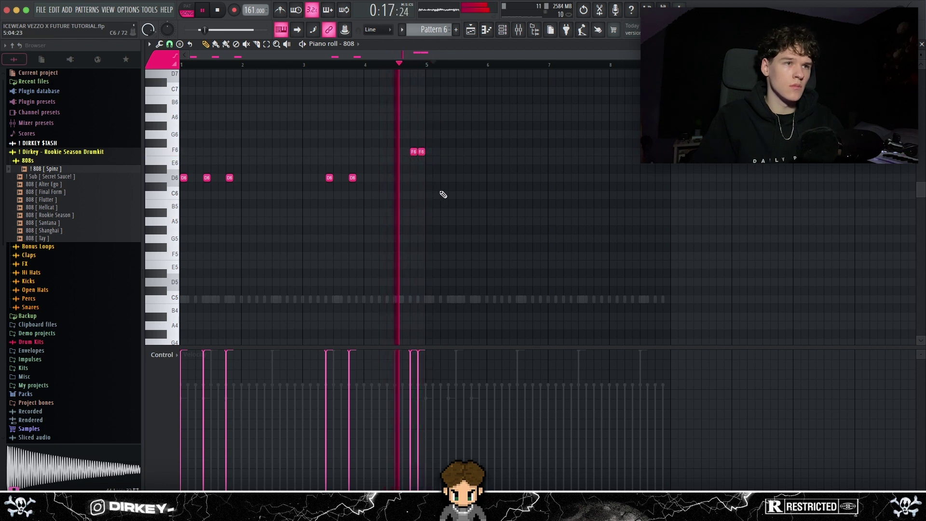
Step: Continue the 808 line with D6 notes on steps 7 and 13 of bar 5 and steps 1 and 7 of bar 7
left_click(453, 179)
left_click(475, 179)
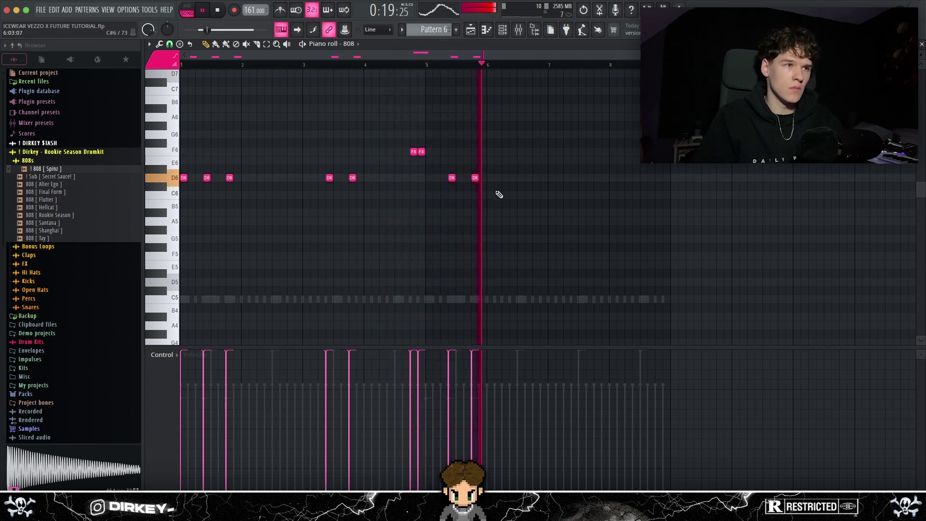
left_click(553, 179)
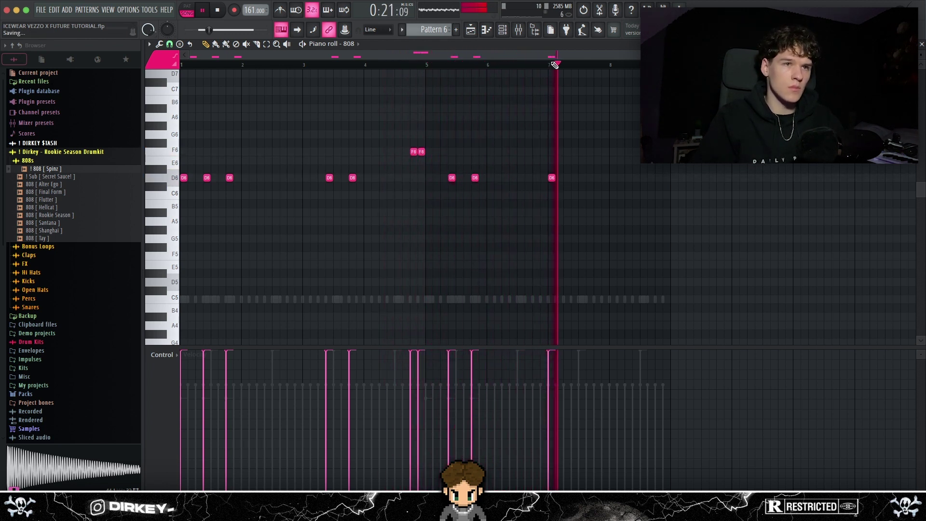
key("space")
key("space")
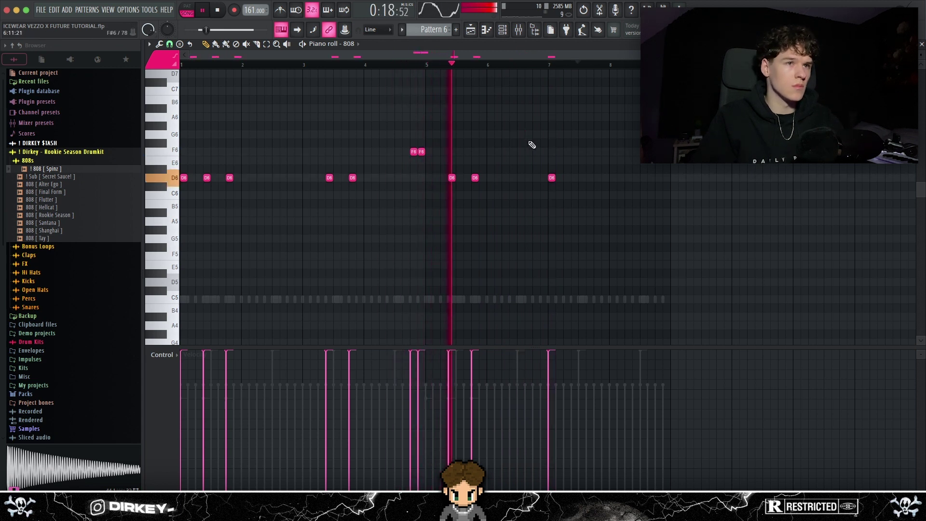
left_click(575, 178)
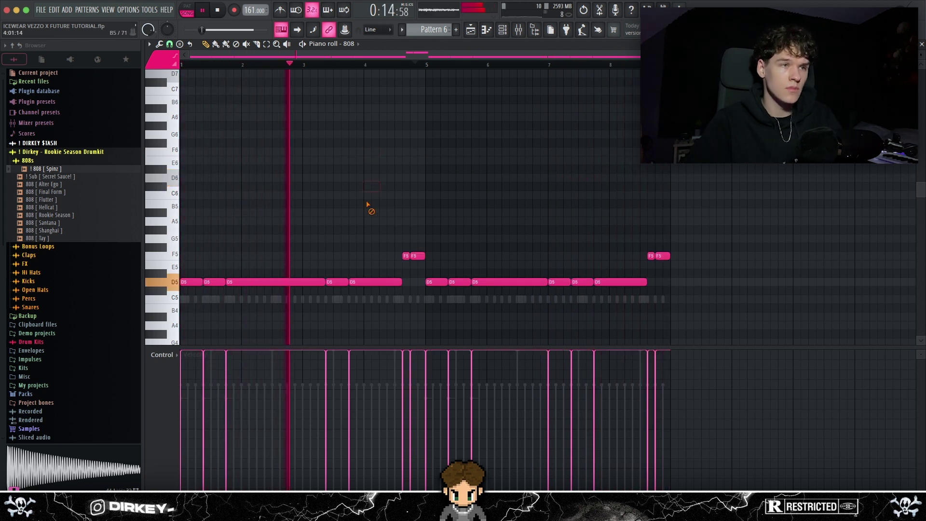
Step: Vary the 808 ending in bars 7–8 with a D6 note and two F5 notes, extending the last F5 to the end of bar 8
scroll(391, 224, "down", 2)
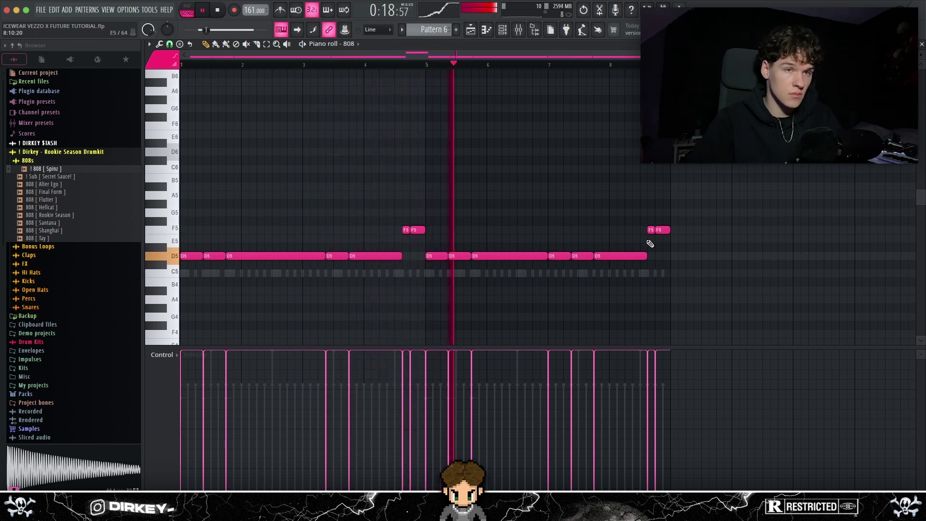
mouse_move(624, 256)
left_mouse_down()
mouse_move(624, 147)
mouse_move(612, 261)
left_mouse_up()
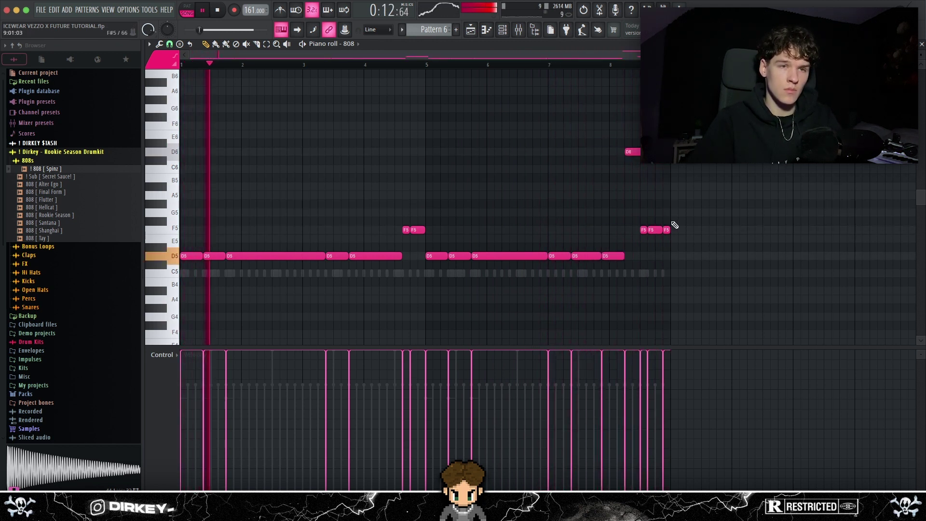
right_click(667, 229)
key("ctrl+s")
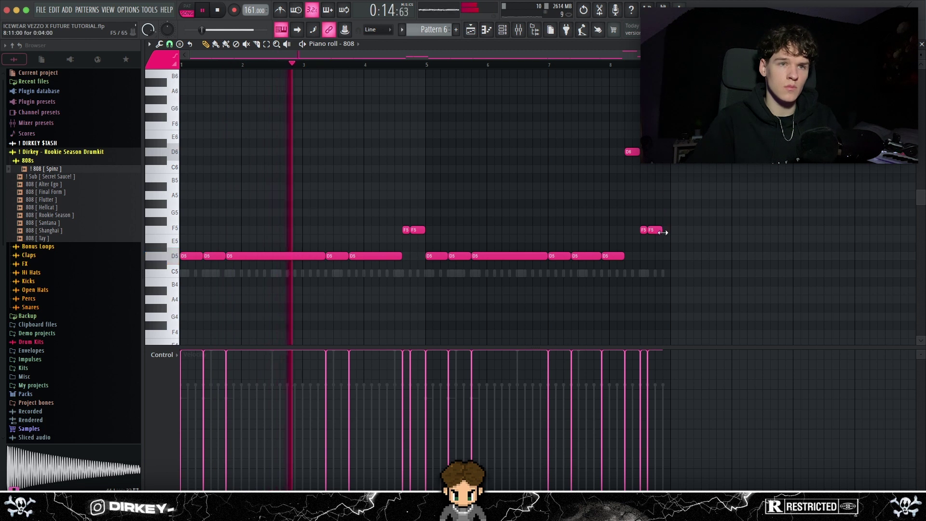
left_click_drag(661, 230, 670, 229)
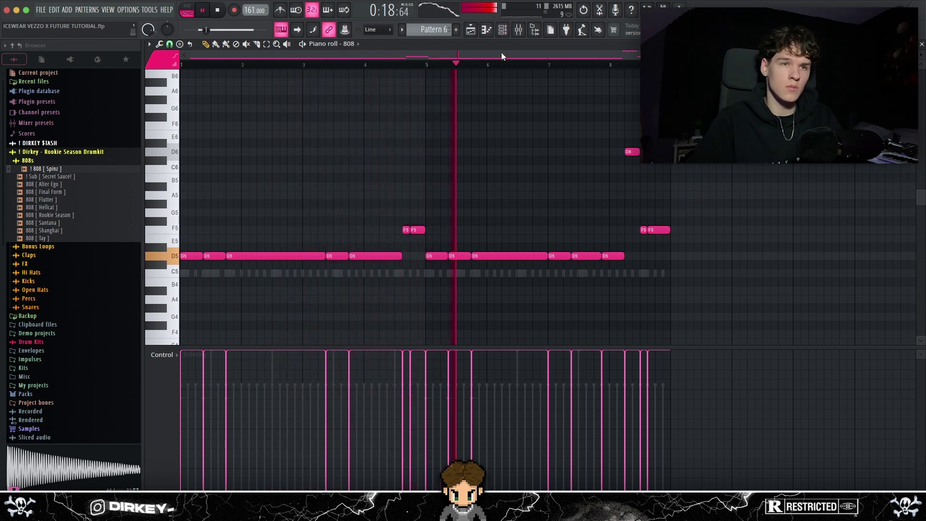
left_click(398, 99)
right_click(399, 99)
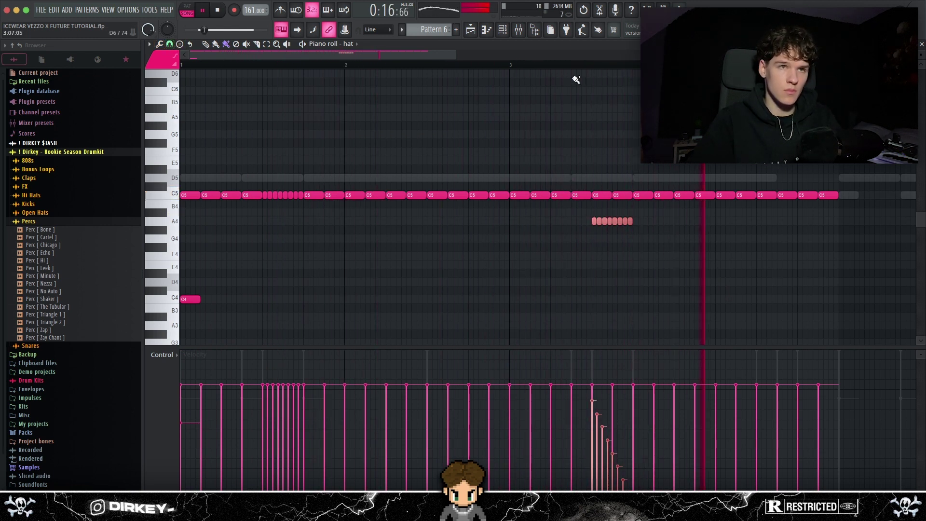
Step: Paint G4 hi-hat rolls on beat 1 and an A#4 roll on beat 3 of bar 4, and repeat the four-bar pattern through bar 8
left_click(677, 239)
left_click_drag(696, 239, 715, 240)
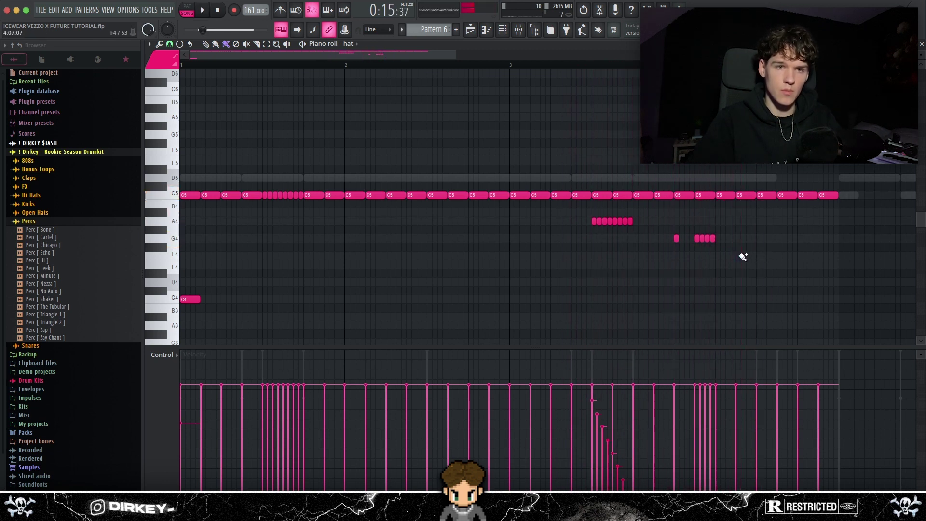
mouse_move(758, 256)
left_mouse_down()
mouse_move(778, 256)
mouse_move(671, 247)
left_mouse_up()
scroll(688, 252, "down", 3)
left_click_drag(786, 235, 744, 263)
scroll(776, 262, "down", 4)
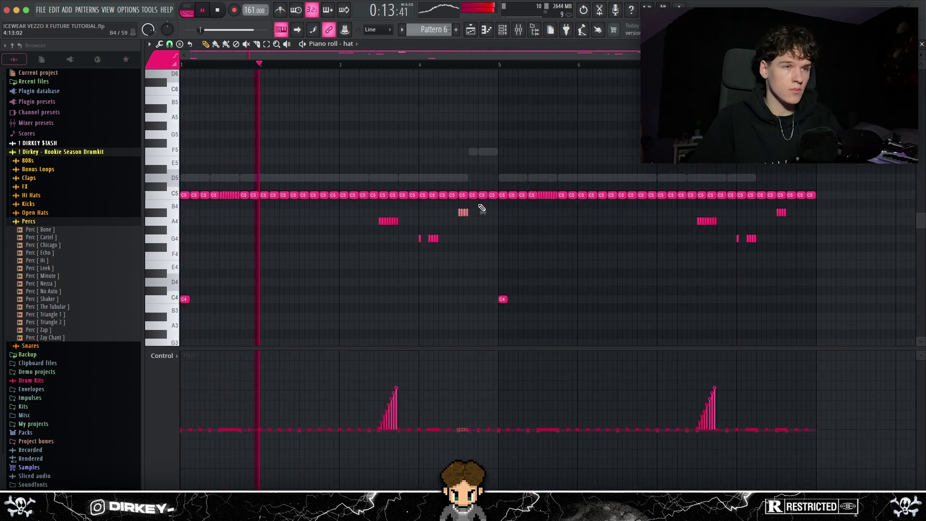
Step: Raise the A#4 hi-hat rolls in bars 4 and 8 to C5, checking note velocities in the control lane
scroll(474, 178, "up", 2)
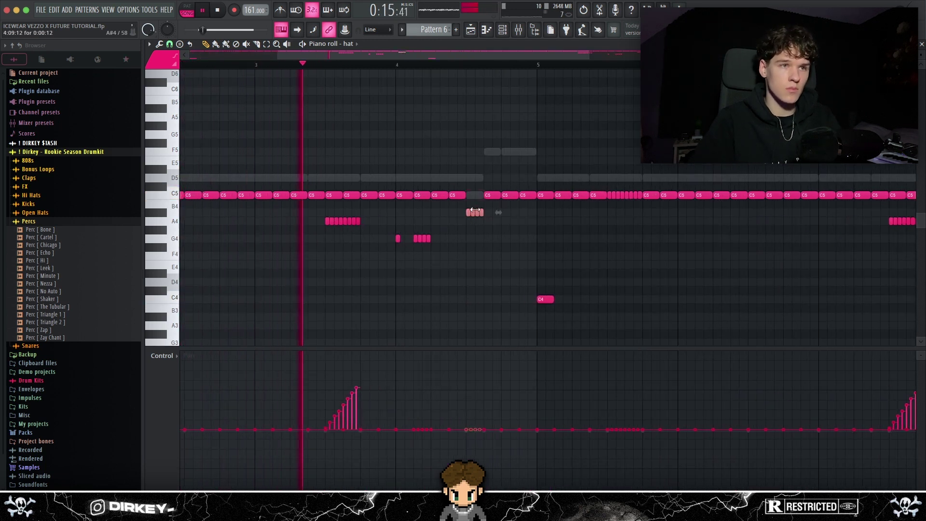
key("shift+Up")
left_click(162, 355)
left_click(178, 383)
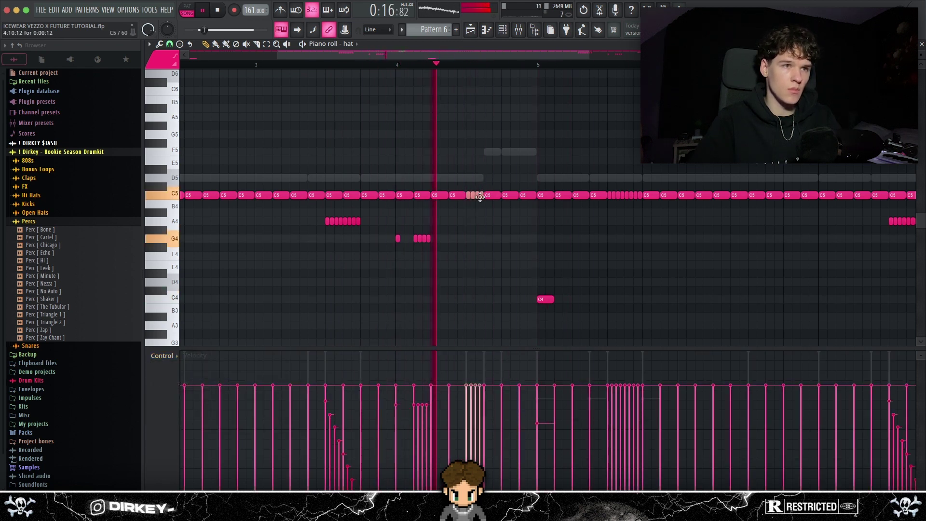
key("space")
scroll(384, 67, "down", 3)
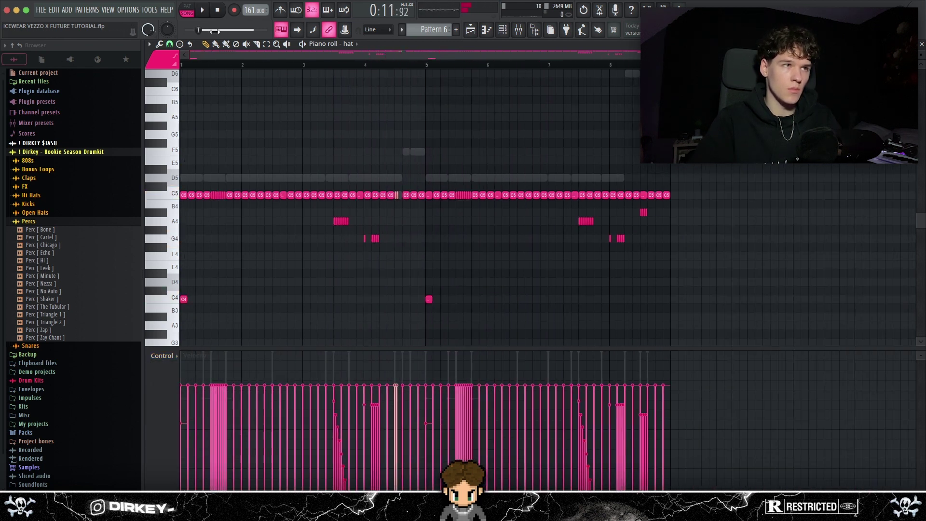
key("space")
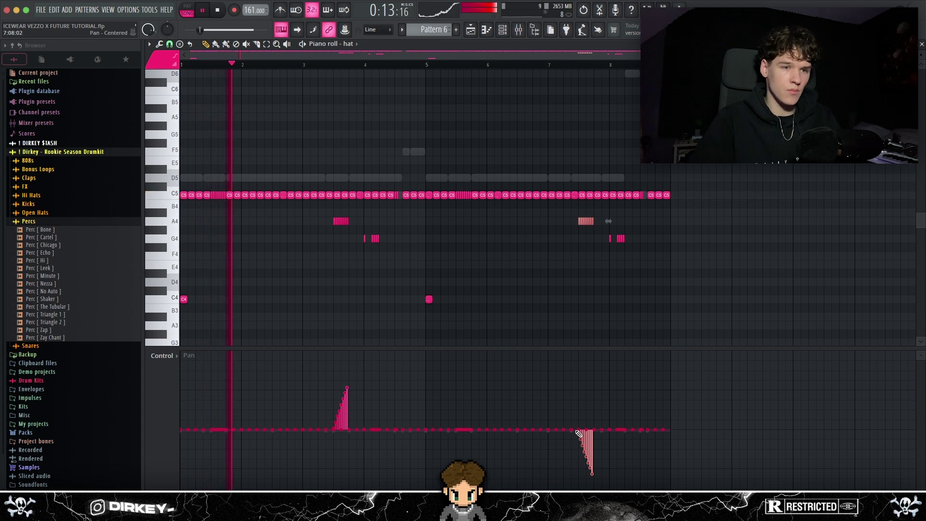
Step: Ramp the panning of the bar 7 A4 hi-hat roll to about 67% left, and switch the control lane back to note velocity
mouse_move(575, 430)
left_mouse_down()
mouse_move(598, 462)
mouse_move(591, 479)
left_mouse_up()
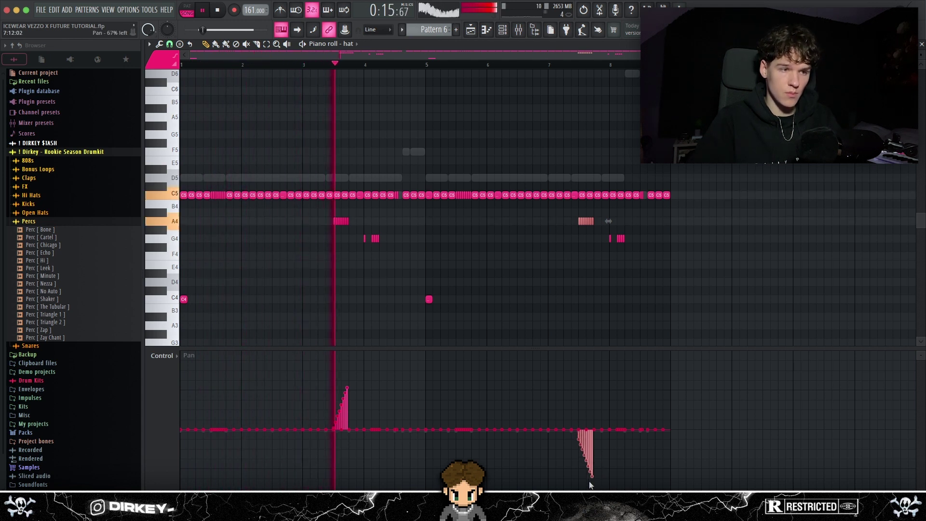
left_click(162, 355)
left_click(169, 373)
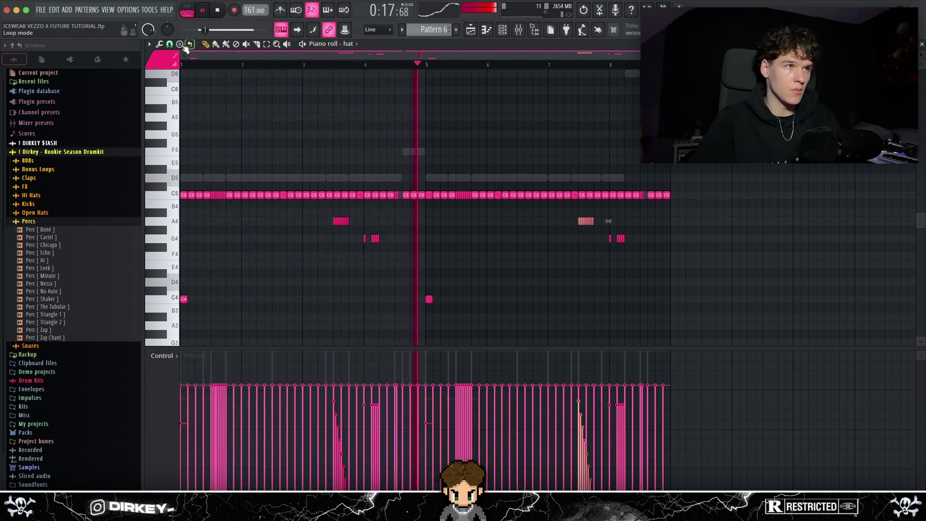
Step: Lower the hi-hat notes between steps 7 and 11 of bars 8 and 4 from C5 to A#4
left_click(170, 45)
left_click(395, 160)
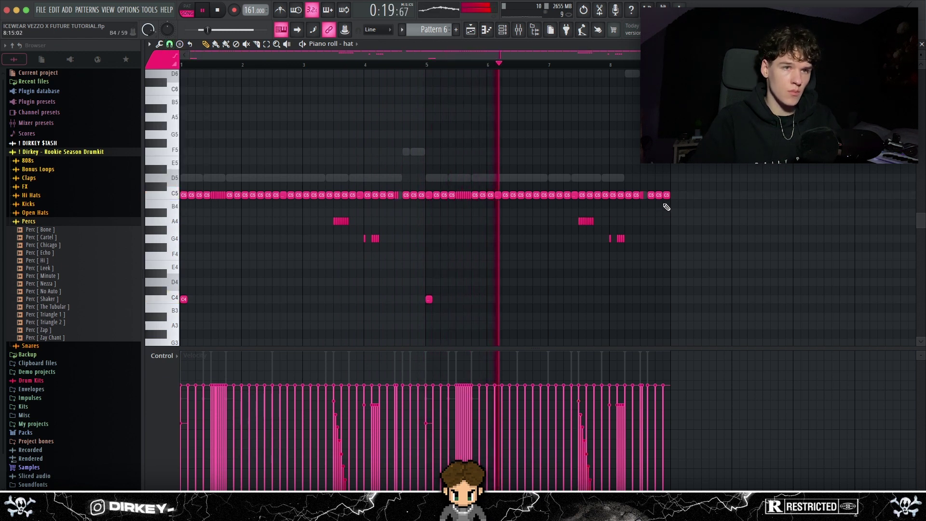
left_click_drag(641, 195, 650, 197)
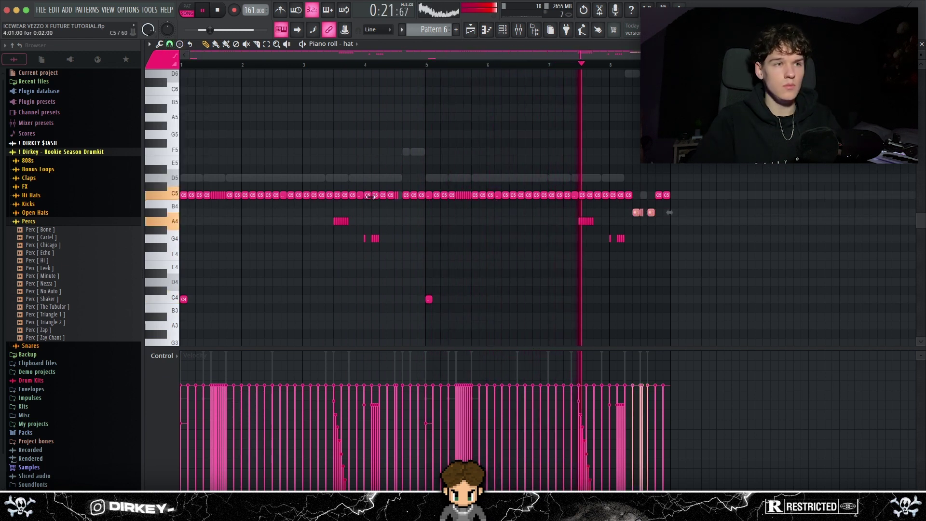
left_click_drag(390, 183, 410, 197)
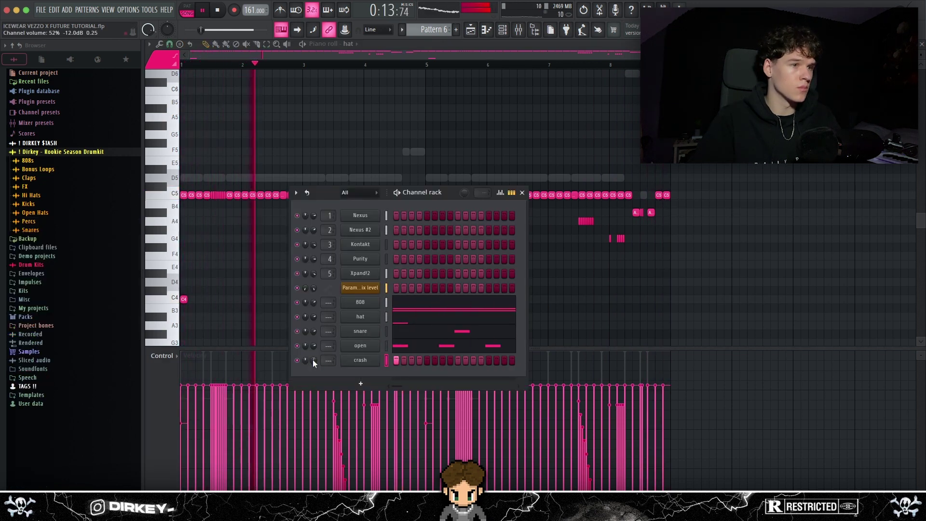
Step: Audition the drumkit percs, add Perc [ No Auto ] as a new channel named perc, and open its piano roll
left_click(29, 221)
left_click(49, 276)
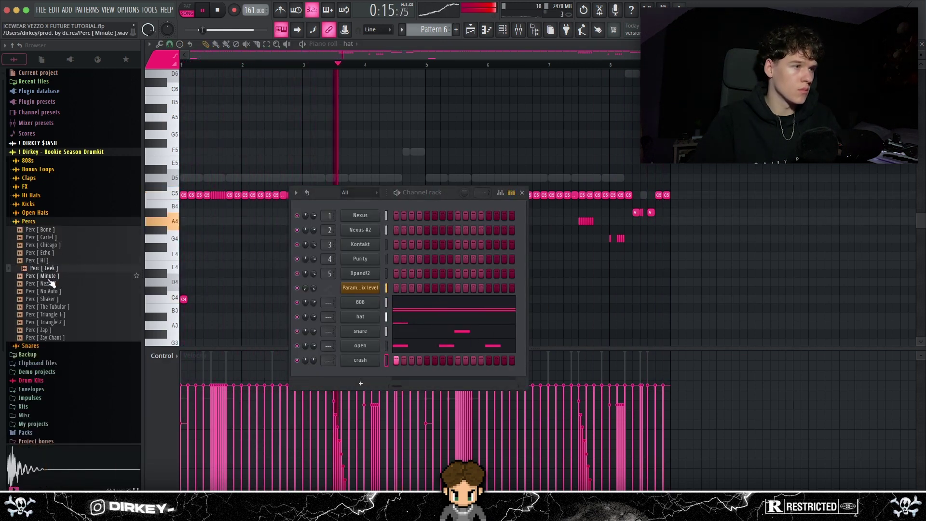
left_click(51, 284)
left_click_drag(48, 291, 362, 375)
left_click(361, 376)
middle_click(353, 375)
type("p")
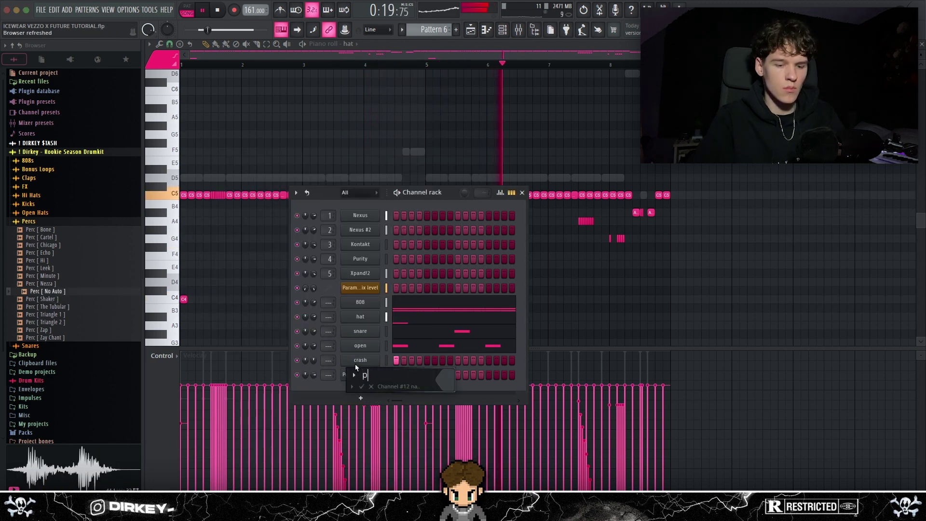
type("erc")
key("Return")
right_click(369, 376)
left_click(401, 372)
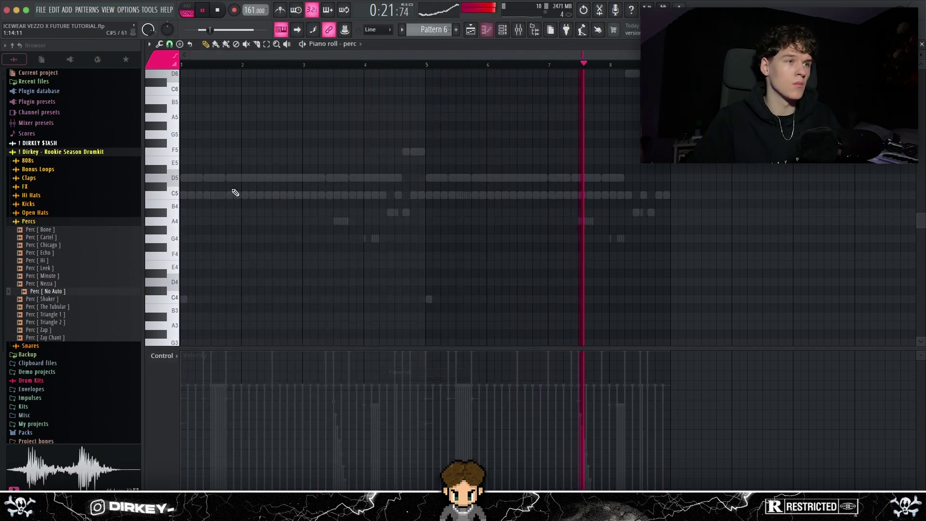
scroll(196, 64, "up", 3)
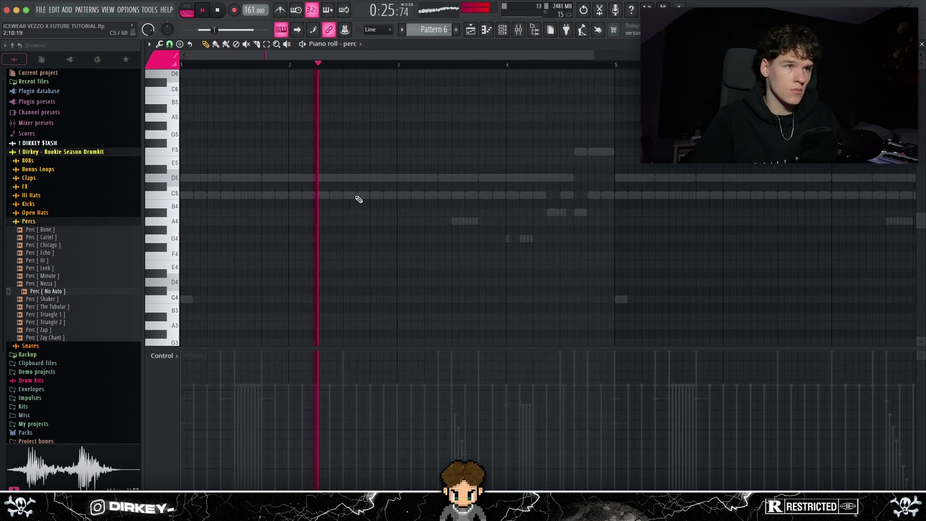
key("space")
left_click(343, 194)
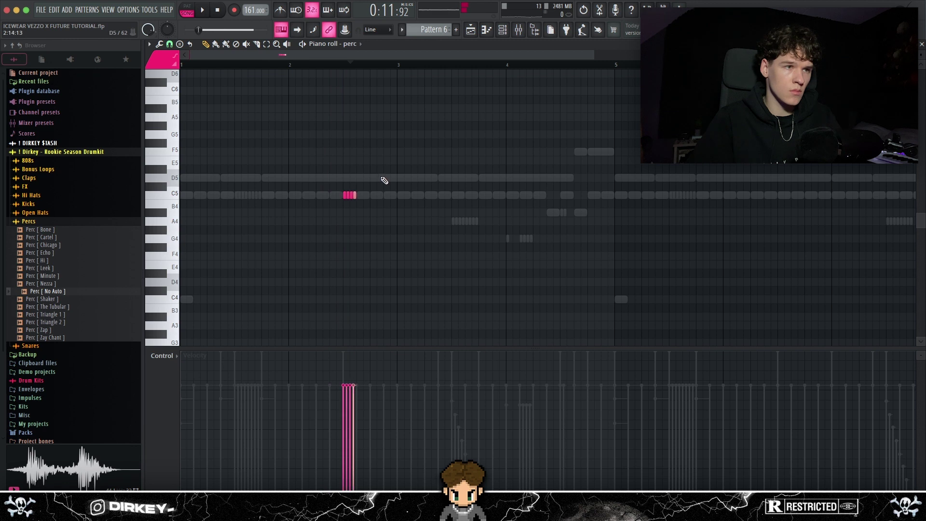
key("space")
Step: Paint four one-step C5 perc notes on beat 4 of bar 2 and repeat the four-bar pattern through bar 8
left_click(169, 44)
left_click(180, 125)
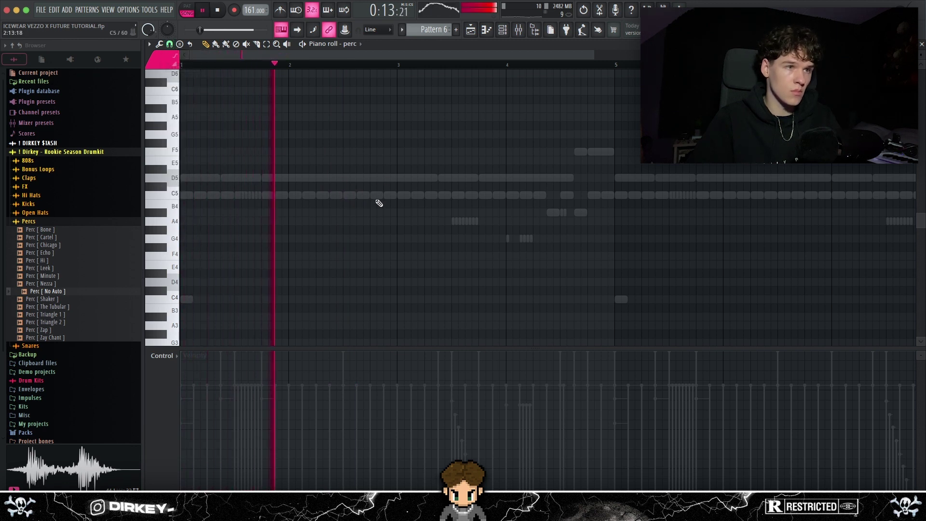
left_click(372, 195)
left_click_drag(379, 195, 395, 195)
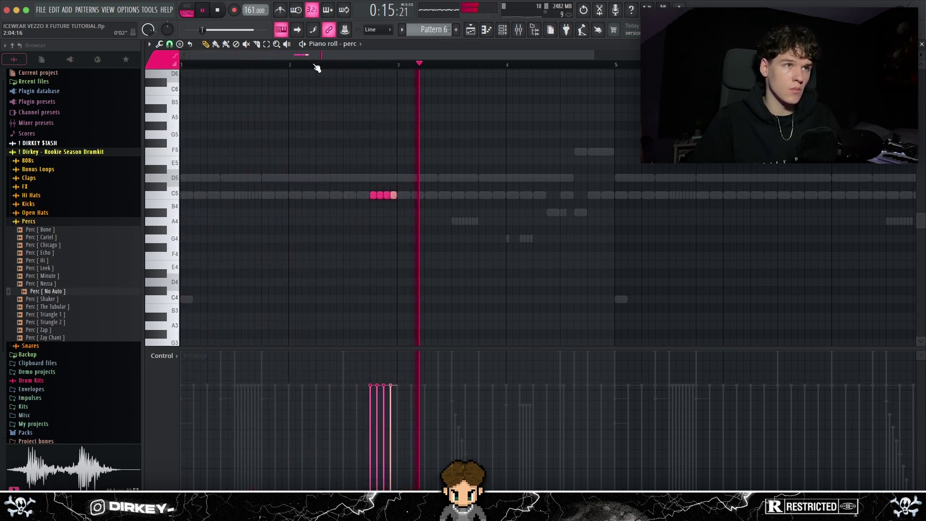
scroll(341, 65, "down", 5)
left_click_drag(427, 65, 205, 71)
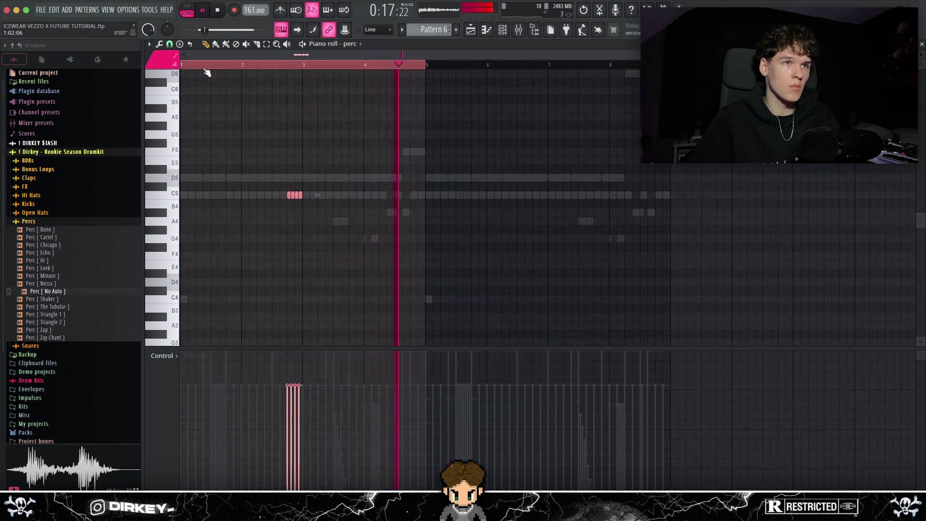
key("super+b")
key("super+d")
Step: Add Perc [ Nezza ] as a channel and place C5 hits on steps 5 and 7 of bars 1 and 5
key("F6")
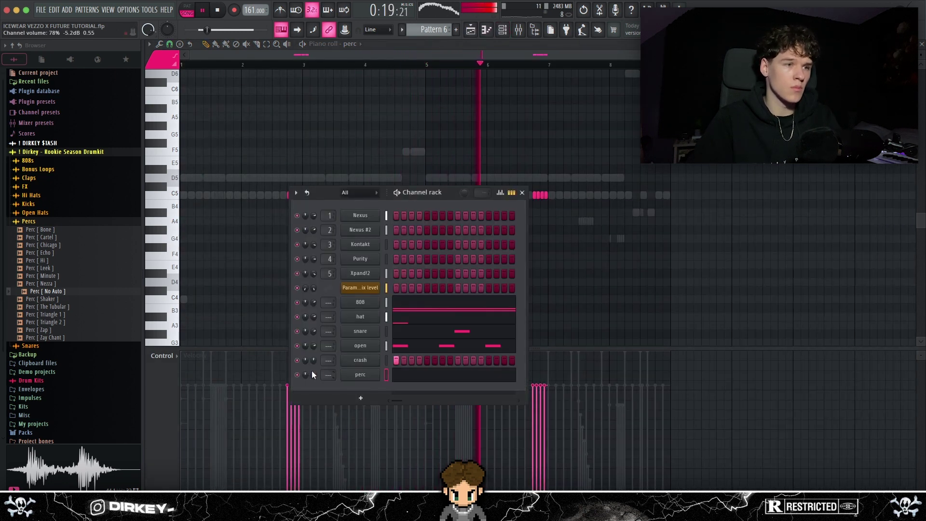
right_click(299, 155)
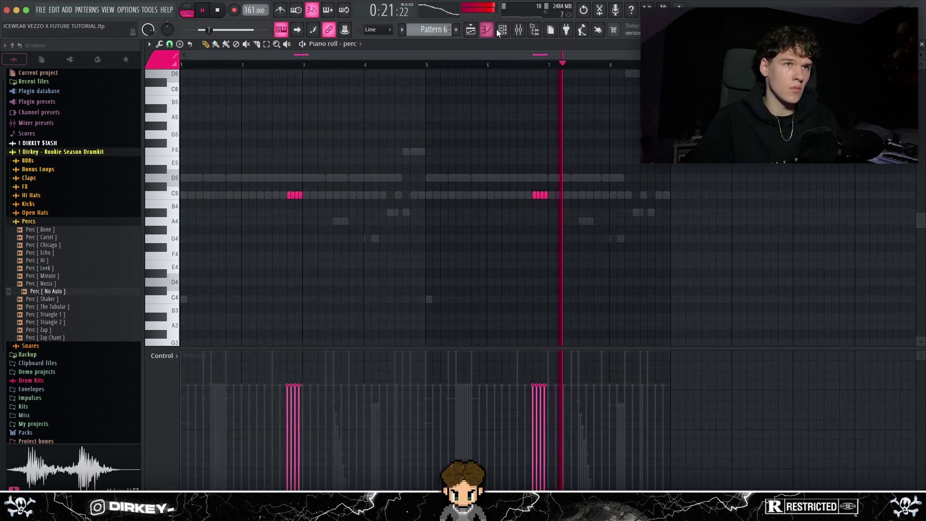
left_click(502, 30)
left_click(77, 283)
left_click_drag(75, 294, 406, 388)
left_click(444, 195)
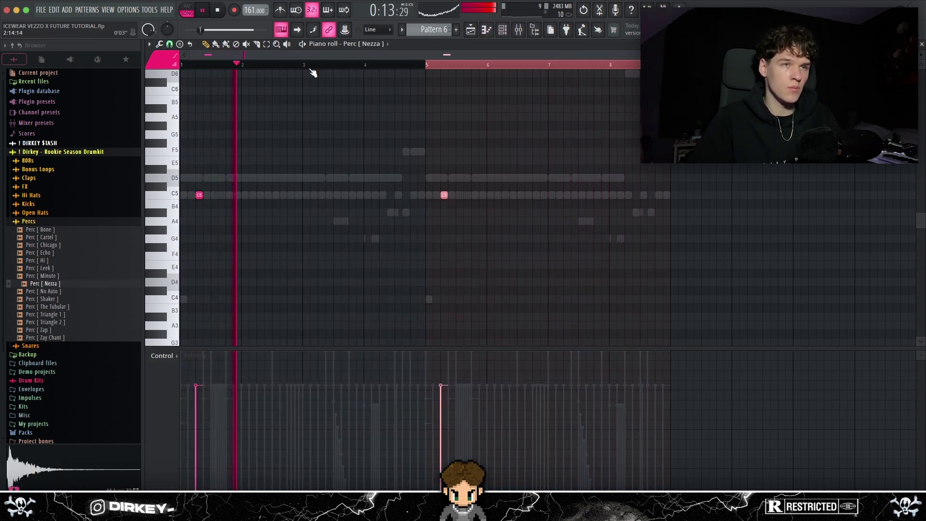
left_click(207, 195)
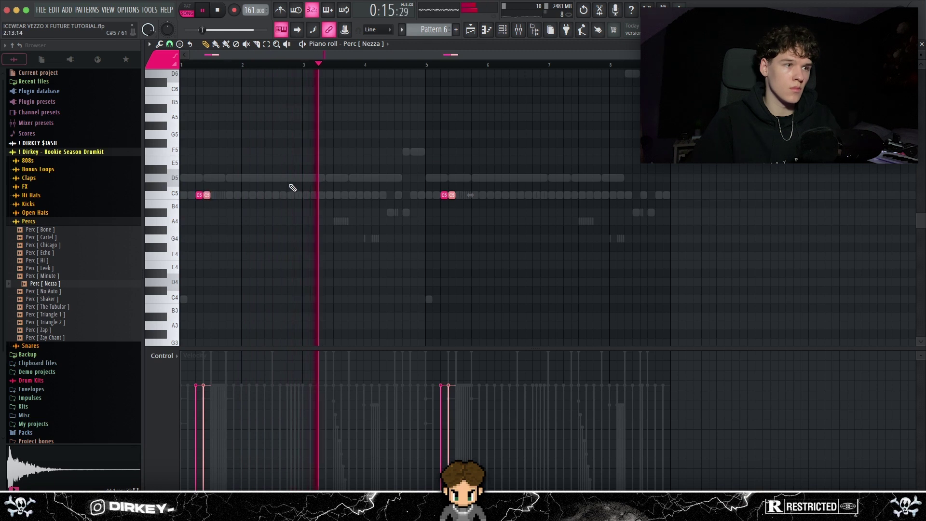
Step: Pan the second Perc [ Nezza ] note in bars 1 and 5 to the right, and rename the channel perc 2
left_click(162, 356)
left_click(167, 370)
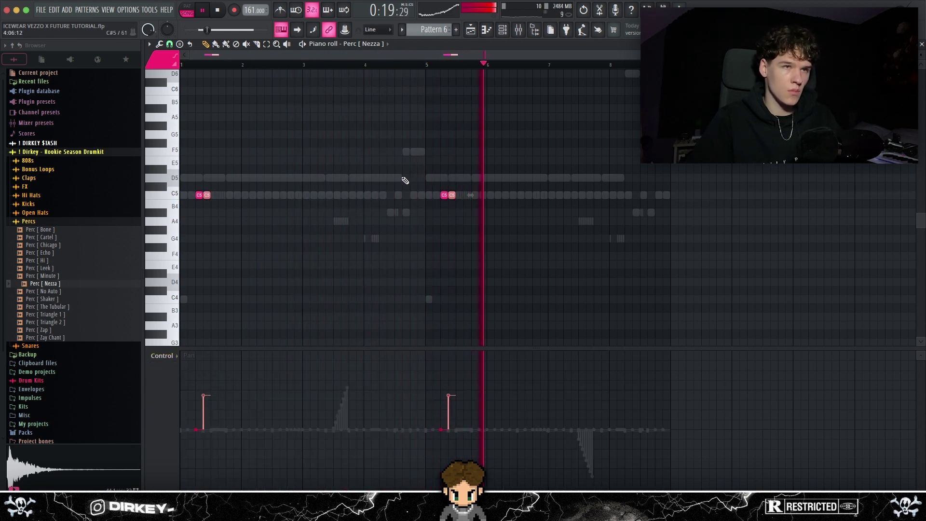
left_click(508, 34)
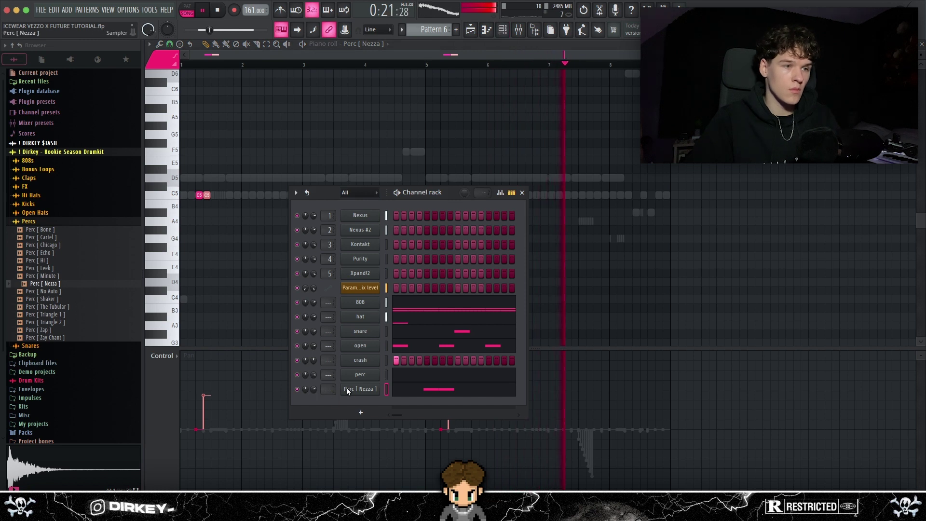
middle_click(347, 388)
type("perc 2")
key("Return")
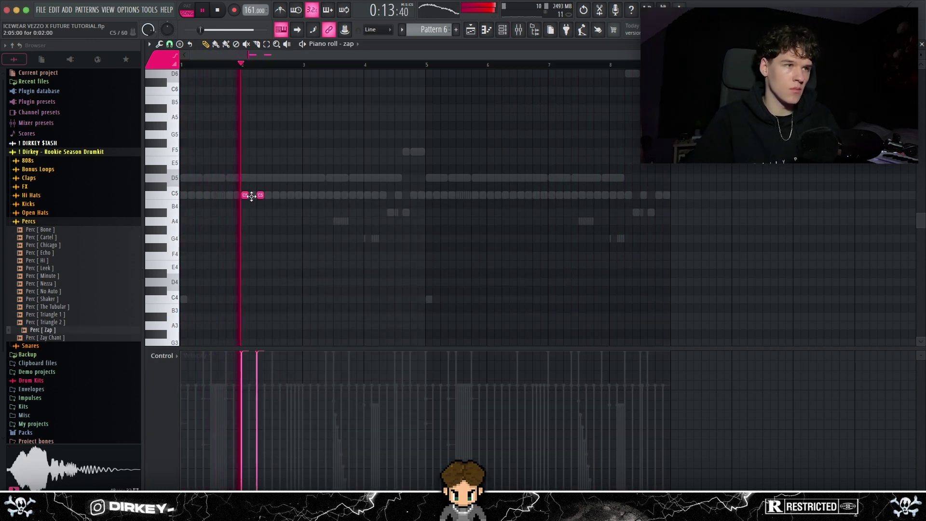
Step: Place C5 zap hits on steps 1 and 3 of bar 2 with a softer second hit, and repeat them in bar 6
left_click(255, 420)
key("super+a")
scroll(352, 171, "down", 4)
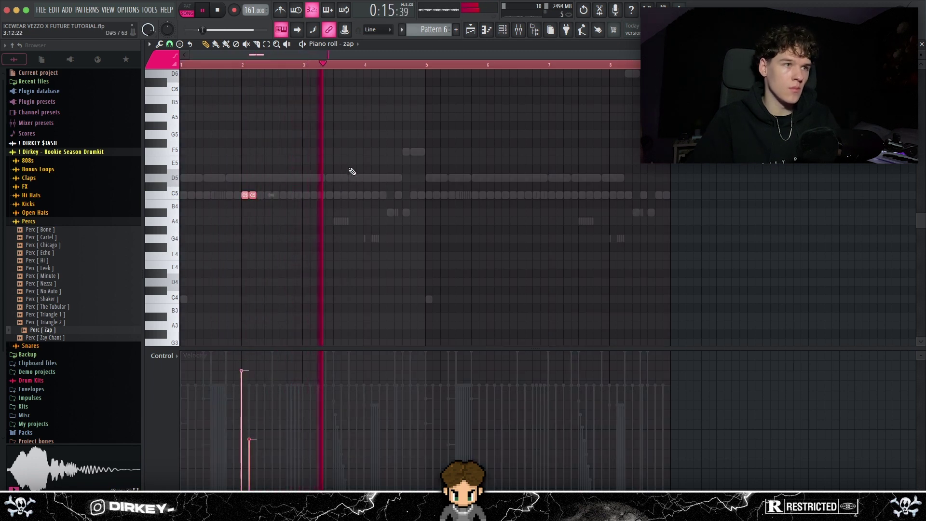
key("ctrl+b")
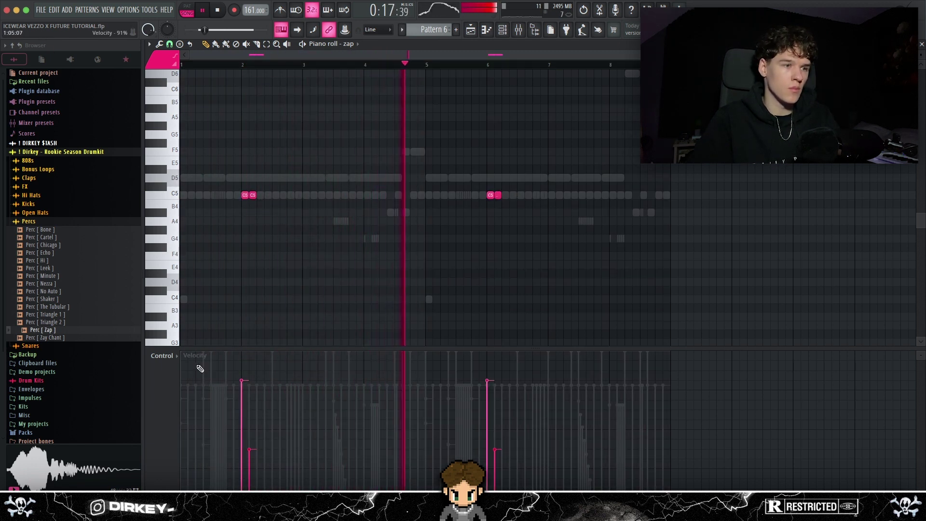
key("F6")
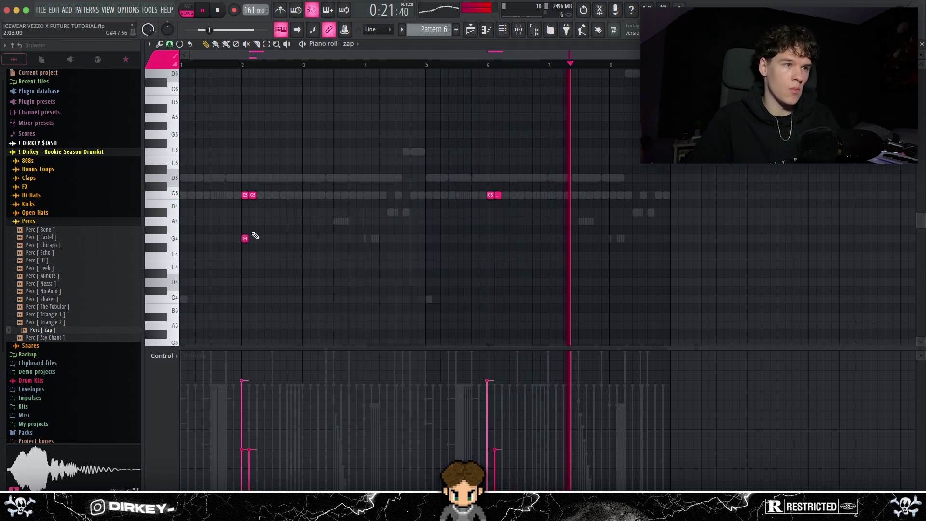
key("F6")
Step: Add Snare [ Zen ] as snare2 with C5 hits in bars 1, 3 and 4, softening bar 4's first hit, and repeat the pattern through bar 8
left_click(502, 30)
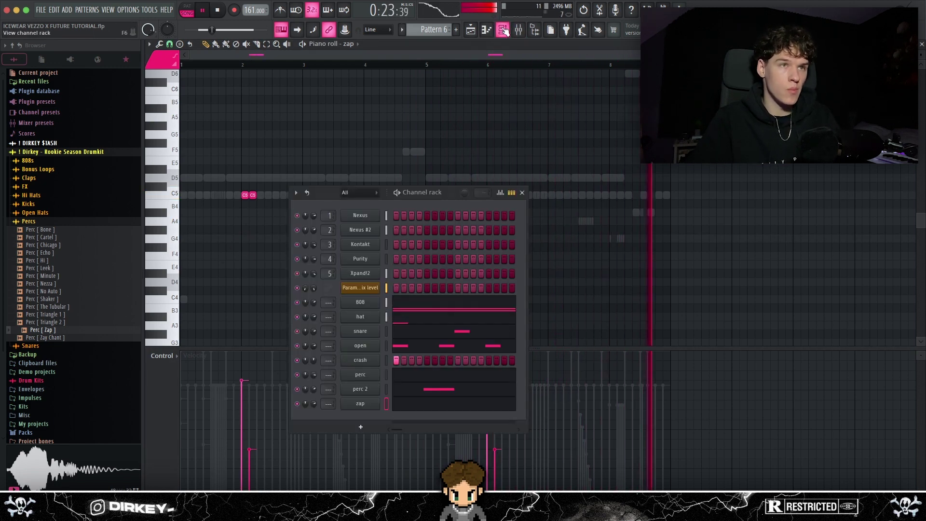
left_click(449, 345)
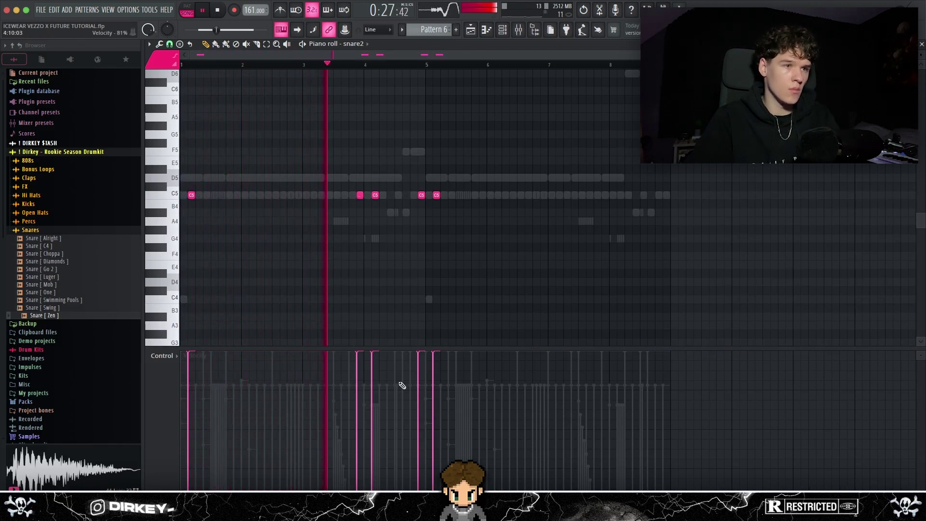
left_click(378, 380)
left_click_drag(453, 193, 435, 139)
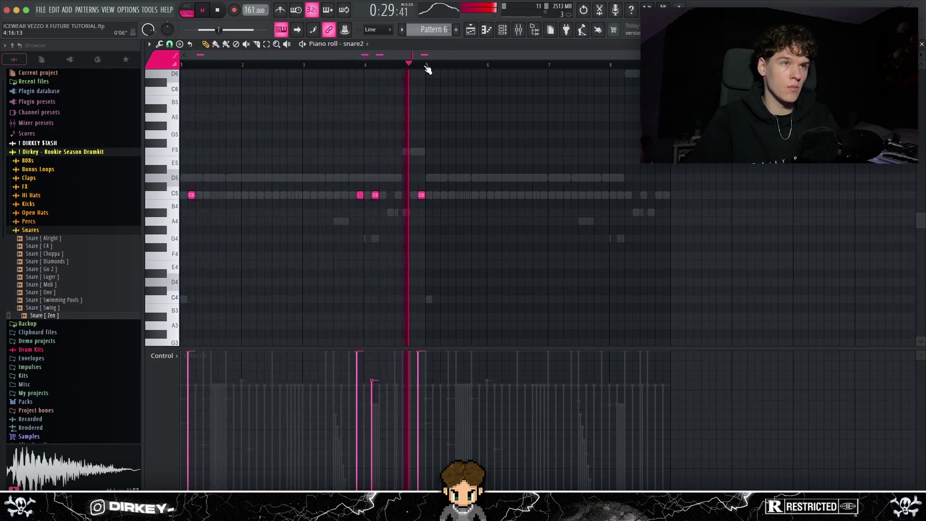
left_click_drag(426, 65, 183, 66)
key("ctrl+b")
Step: Build bar 8 snare2 rolls with falling velocities: G5 on beat 1, plus a single D5 note on step 7 and a D5 roll on beat 3
left_click(381, 108)
right_click(382, 108)
scroll(514, 70, "up", 3)
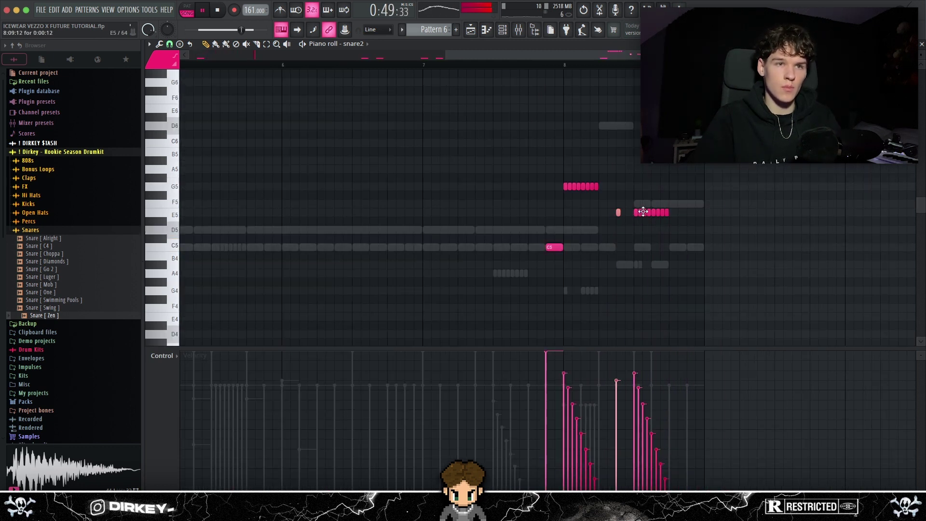
left_click_drag(685, 211, 609, 226)
key("shift+Down")
key("shift+Down")
Step: Ramp the panning of the bar 8 snare2 rolls, the G5 roll toward the right and the D5 roll toward the left
left_click_drag(712, 169, 557, 235)
left_click(156, 356)
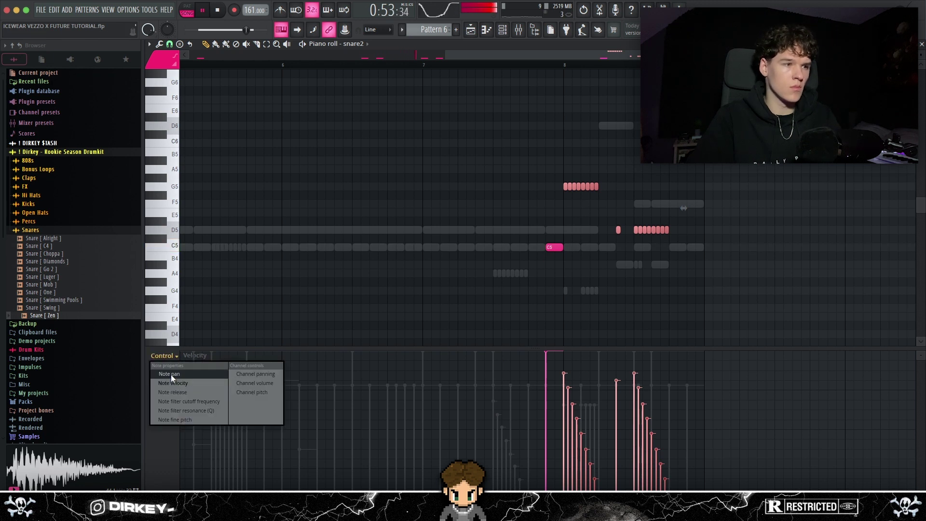
left_click(169, 373)
left_click_drag(584, 429, 609, 374)
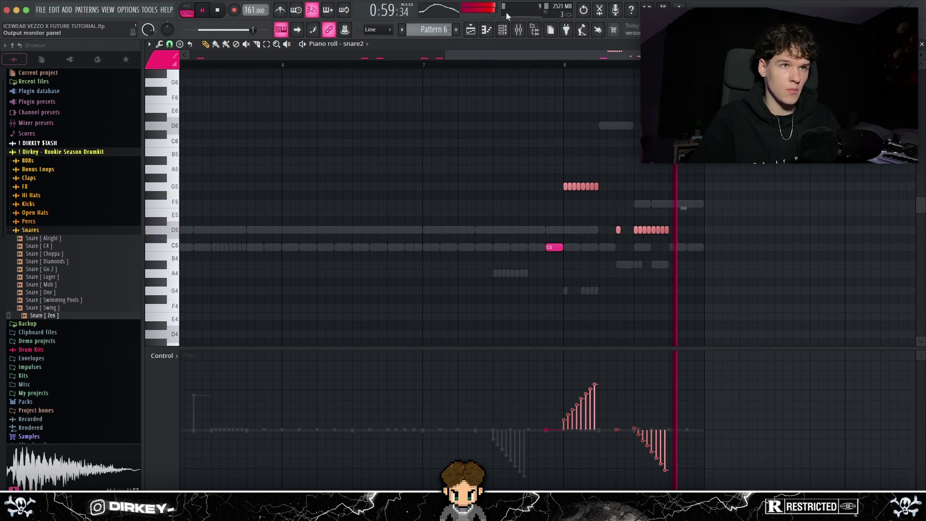
Step: Check the full drum pattern in the channel rack, and return the snare2 control lane to note velocity
left_click(502, 30)
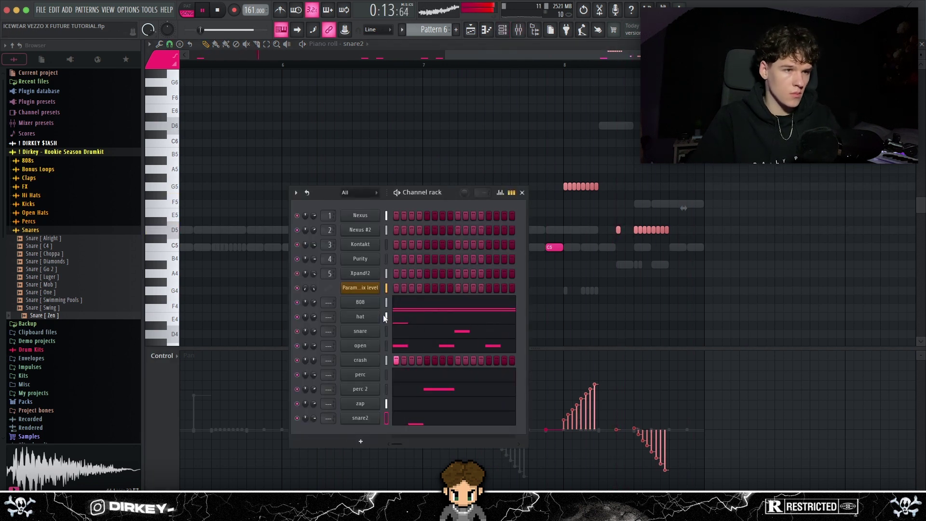
left_click_drag(328, 193, 379, 156)
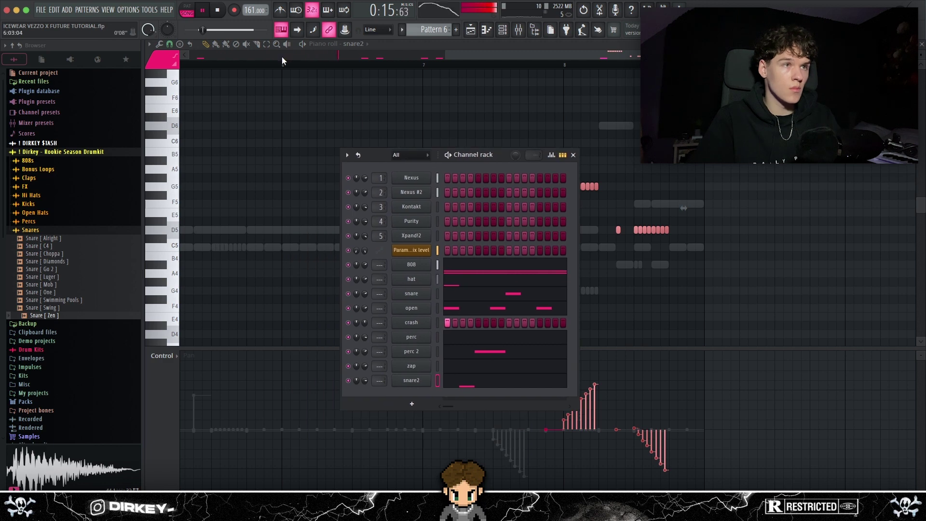
scroll(284, 64, "down", 5)
key("F6")
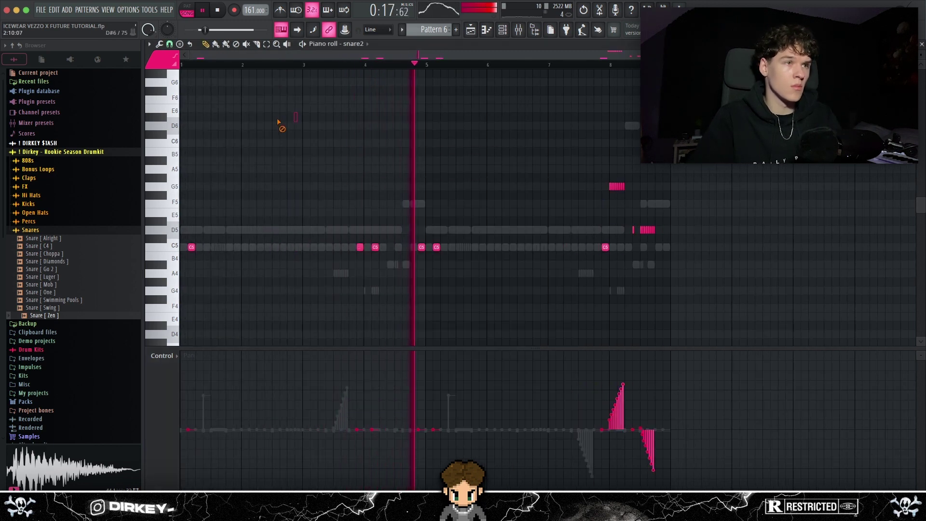
left_click(163, 355)
left_click(174, 383)
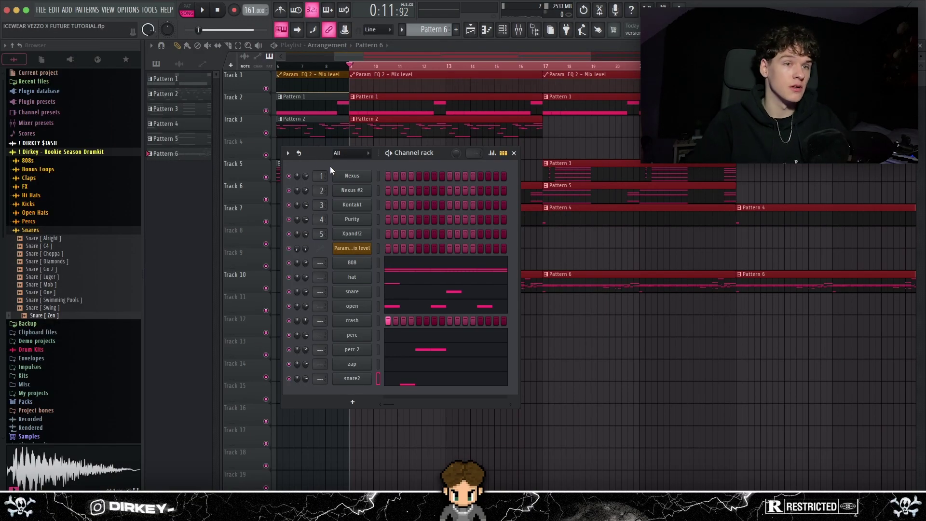
Step: Examine the arrangement of Patterns 1 to 6 in the playlist
left_click_drag(314, 146, 316, 158)
left_click(371, 66)
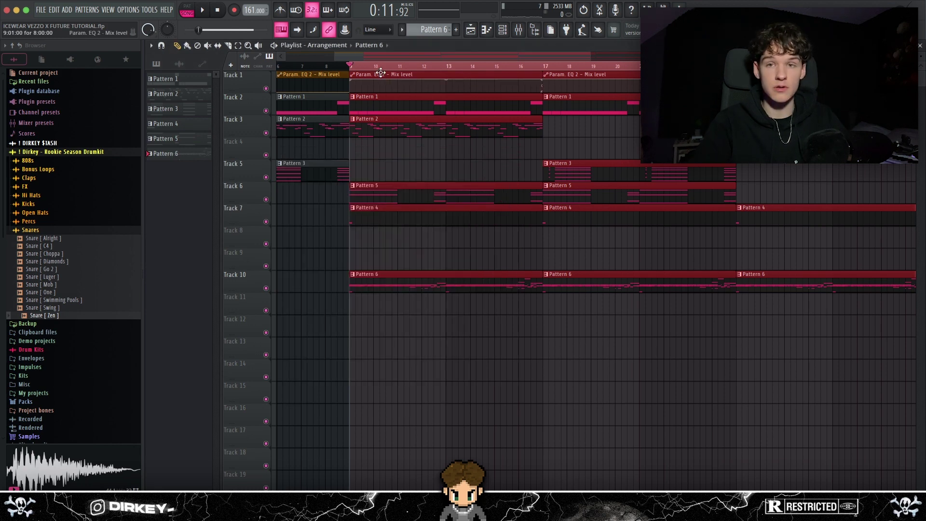
scroll(382, 66, "down", 3)
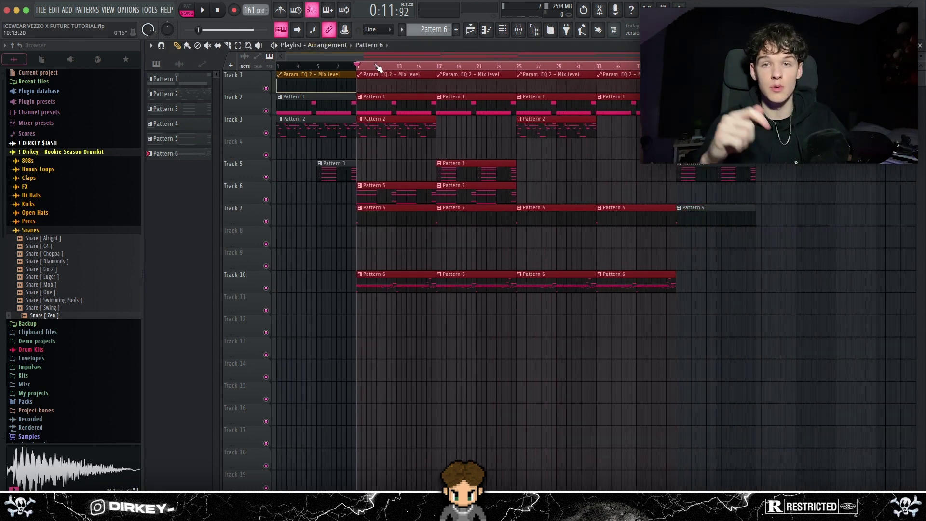